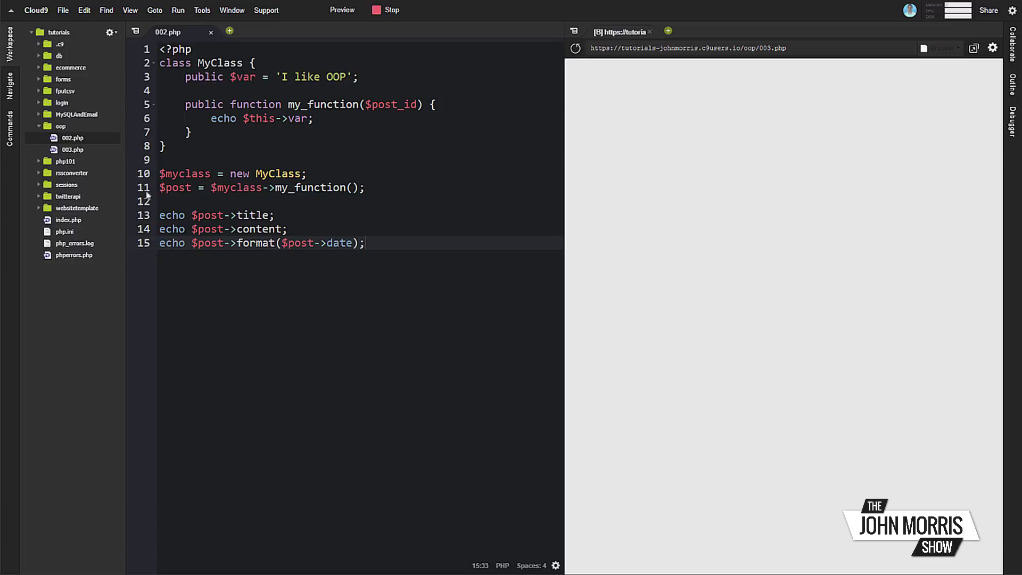
Copy the MyClass code on lines 1–11 of 002.php into 003.php.
click(164, 173)
drag(170, 173, 306, 174)
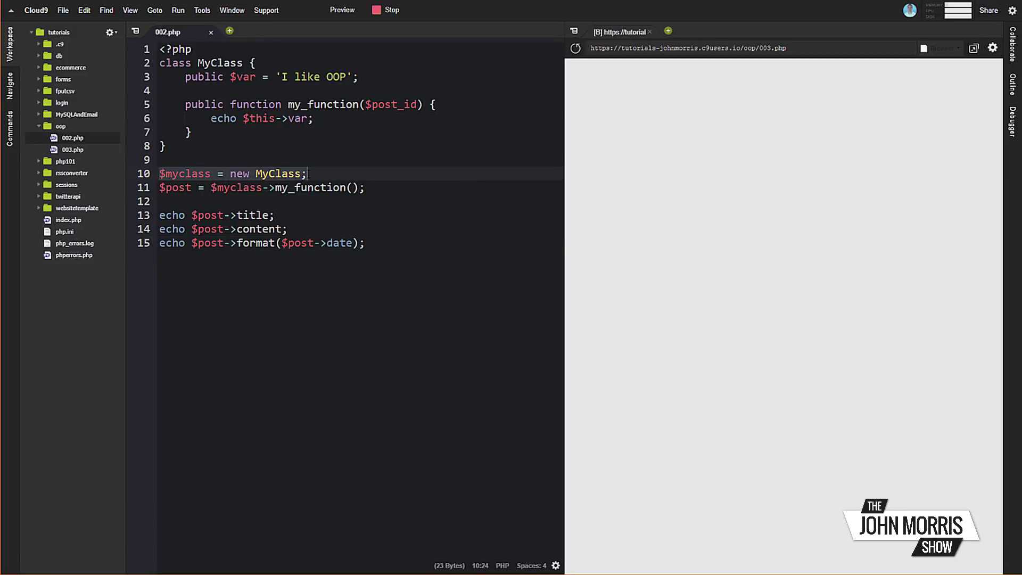
drag(366, 188, 155, 48)
key(ctrl+c)
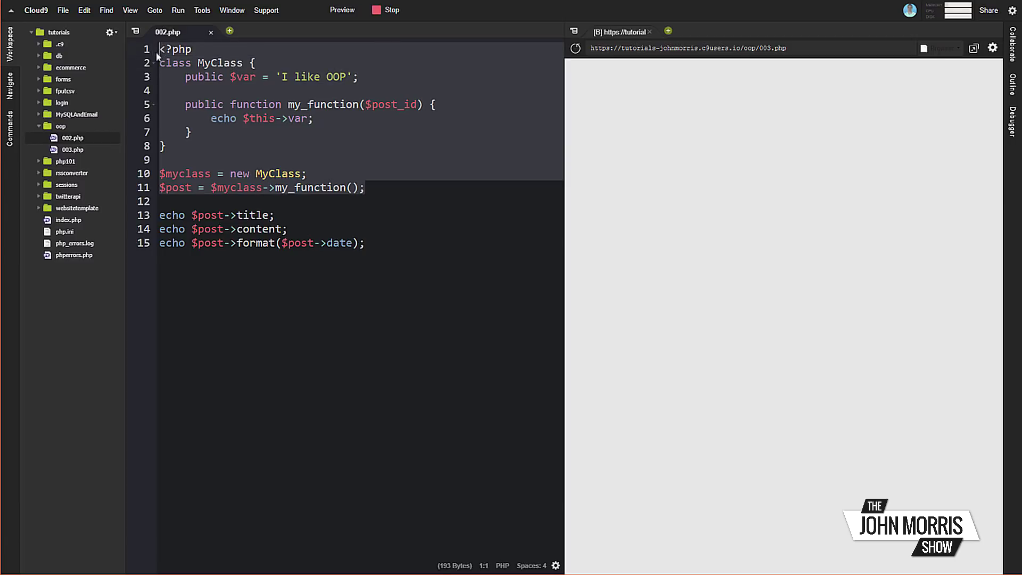
double_click(73, 149)
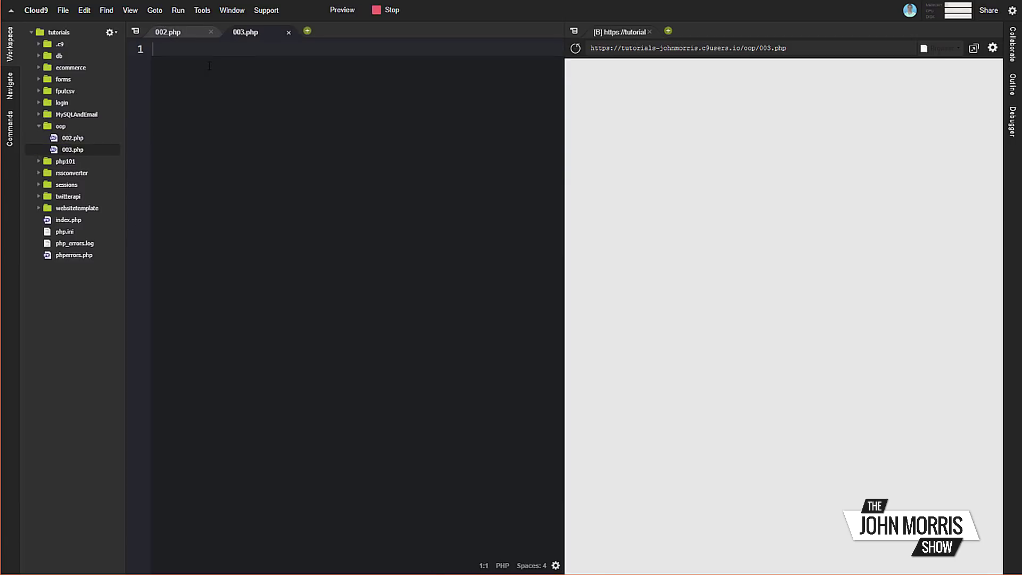
key(ctrl+v)
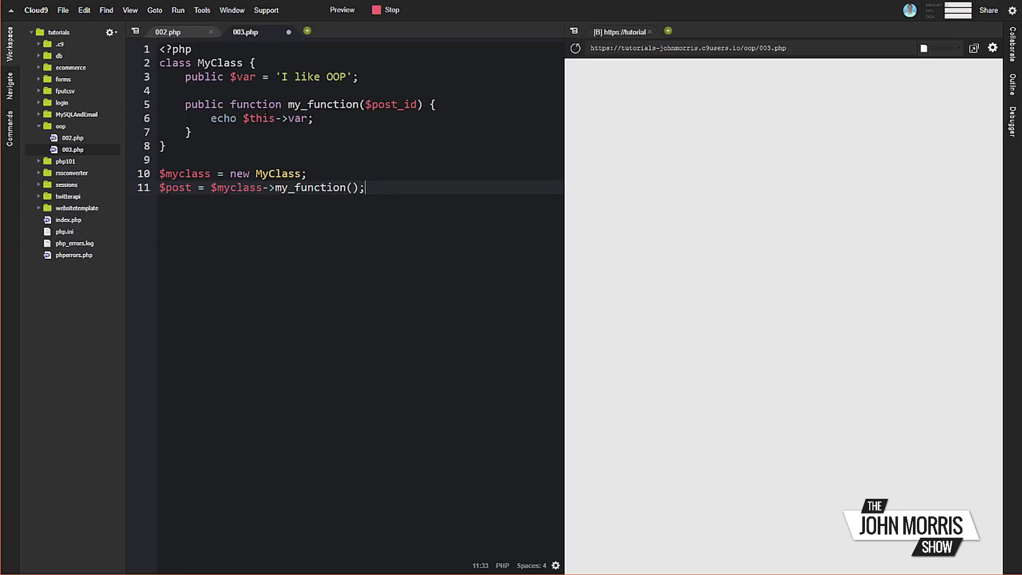
Add an empty public function __construct() { } below the $var property line.
click(369, 77)
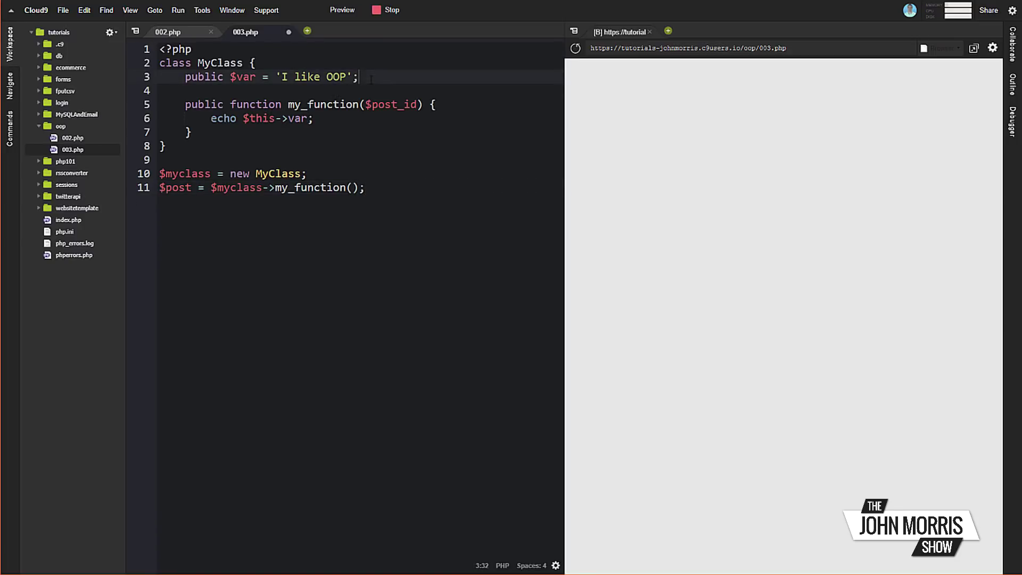
key(Return)
key(Return)
text(pub)
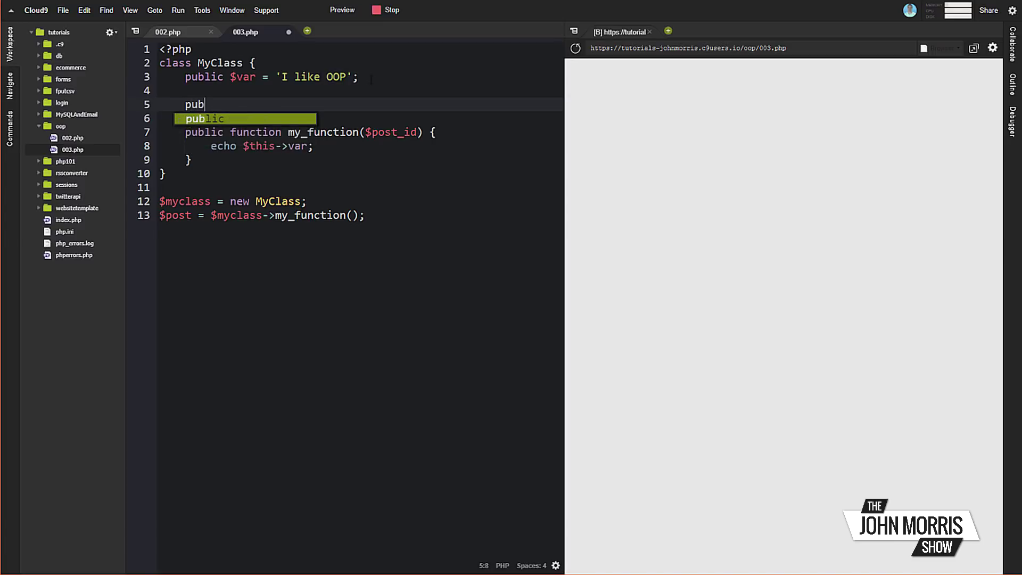
text(lic function)
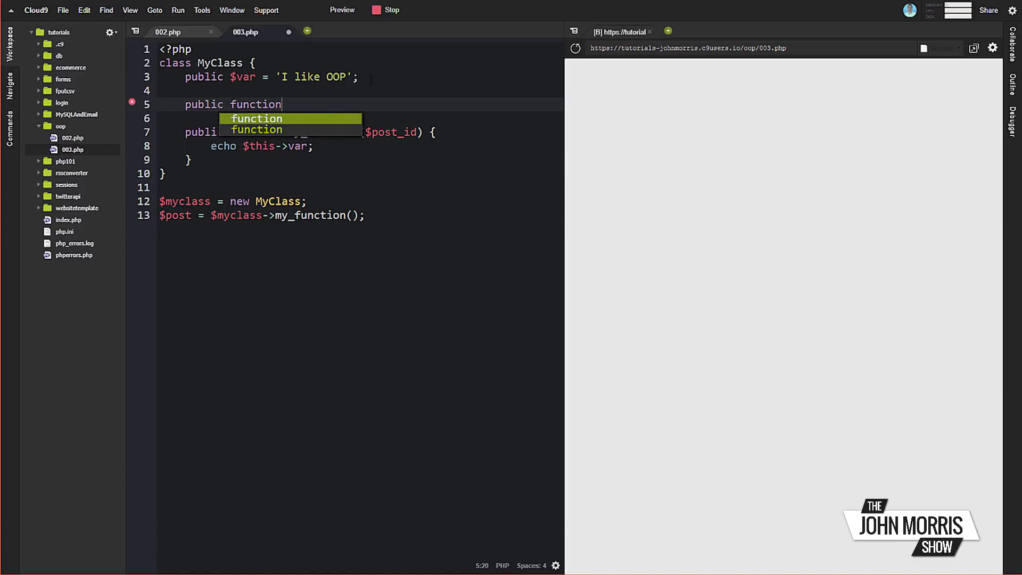
text( __)
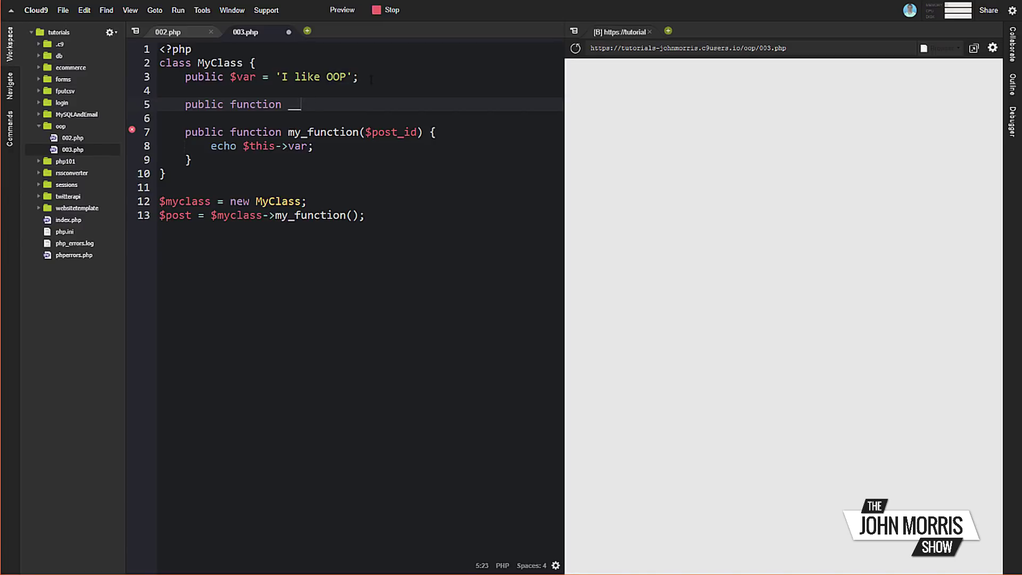
text(construct)
text(()
key(BackSpace)
text(())
text( {)
key(Return)
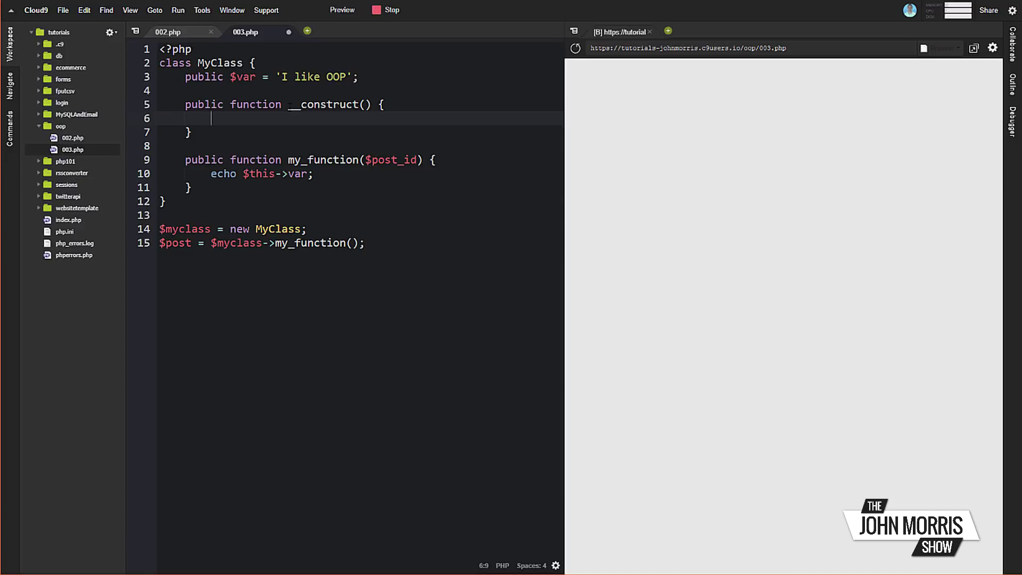
click(210, 63)
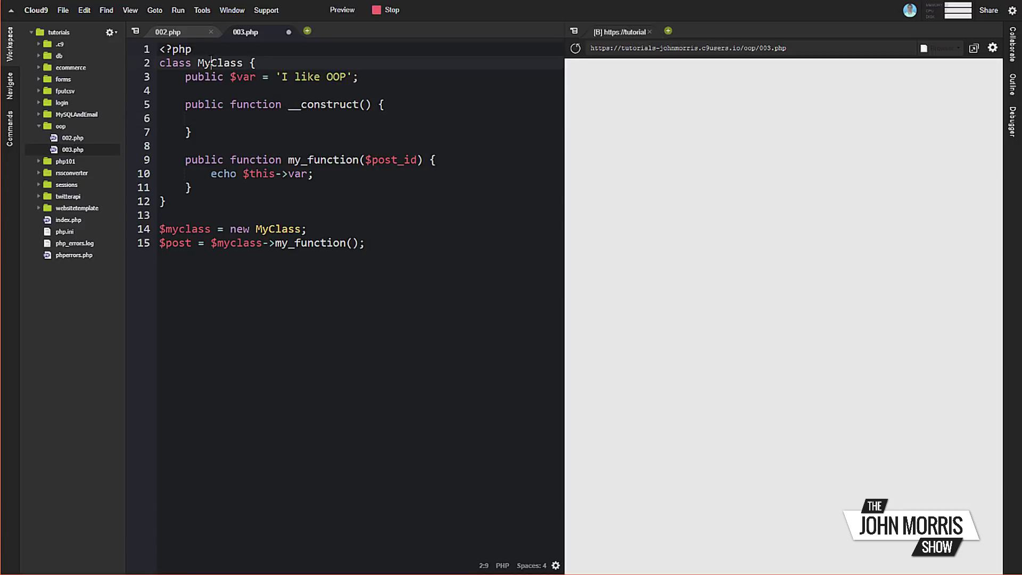
click(325, 99)
double_click(330, 105)
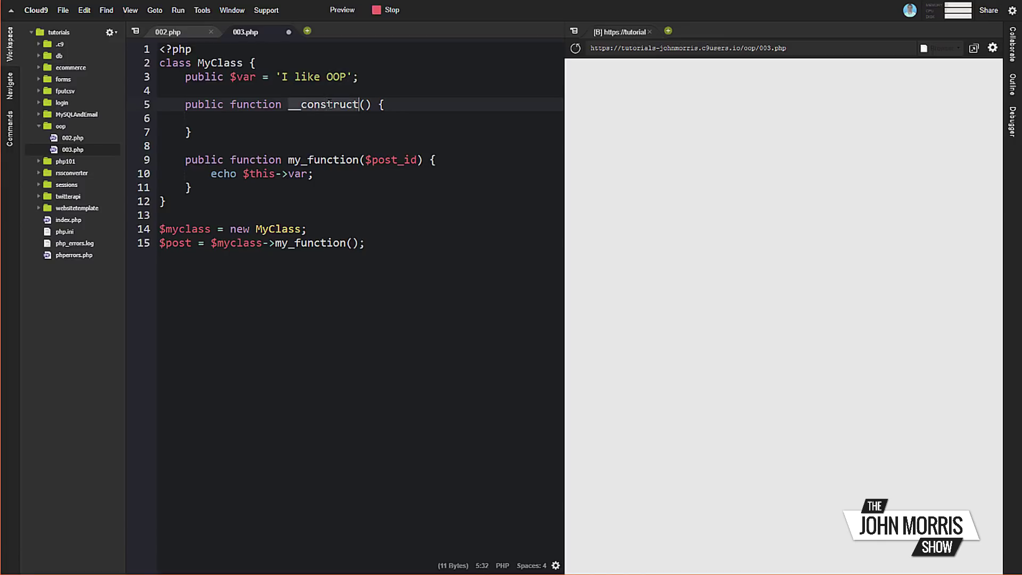
text(My)
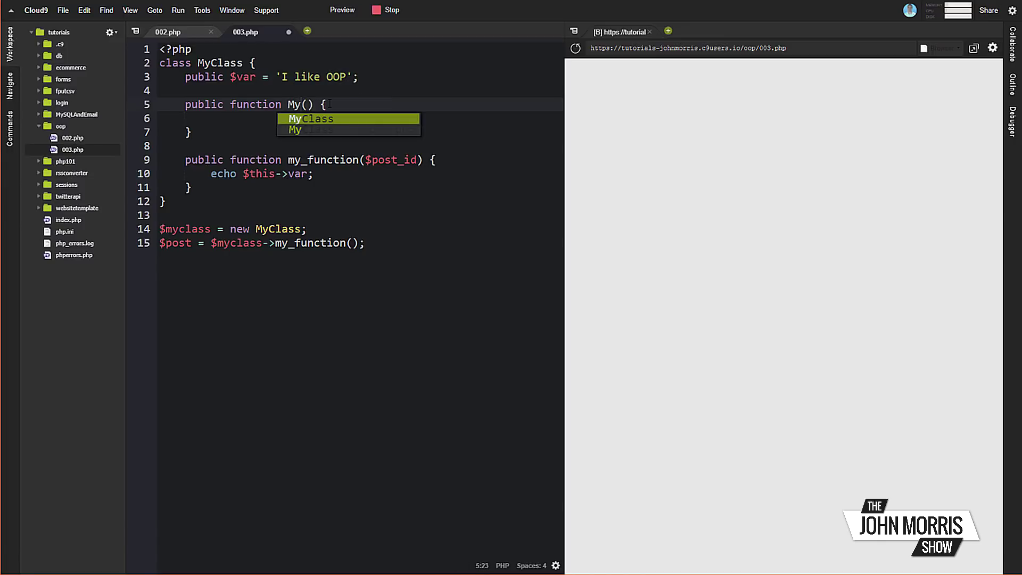
text(Class)
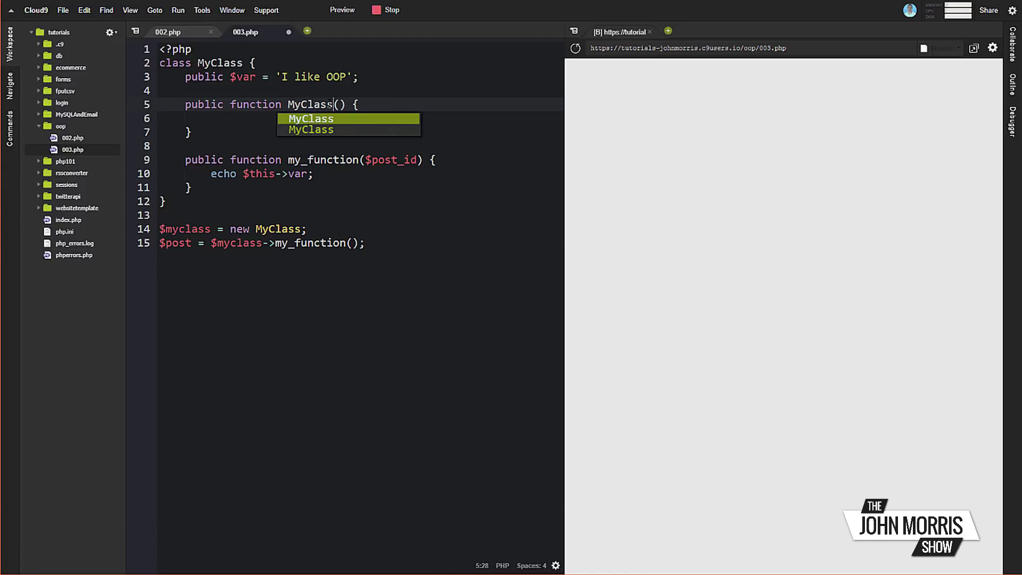
key(BackSpace)
key(BackSpace)
key(BackSpace)
key(BackSpace)
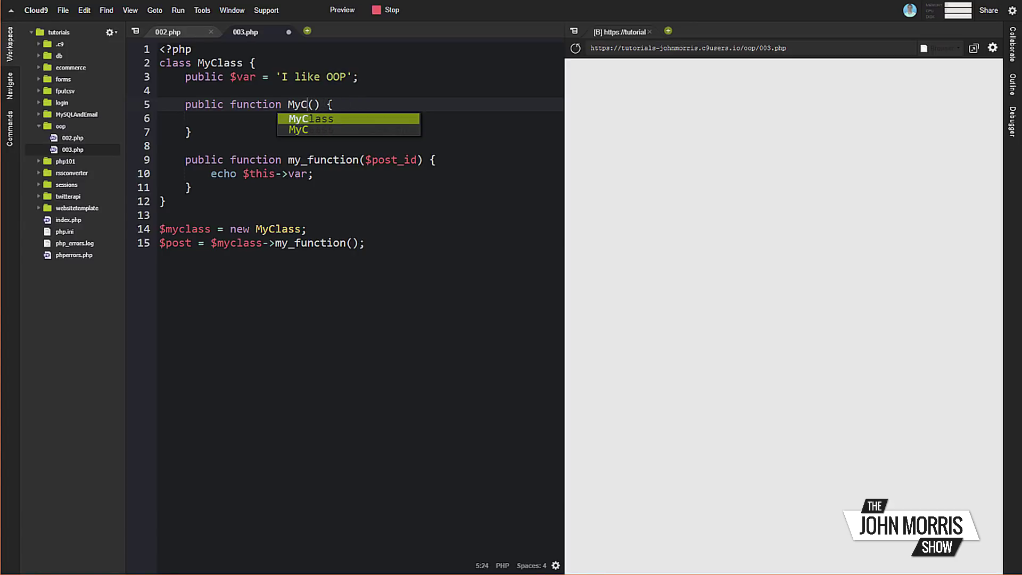
key(BackSpace)
key(BackSpace)
key(BackSpace)
text(__con)
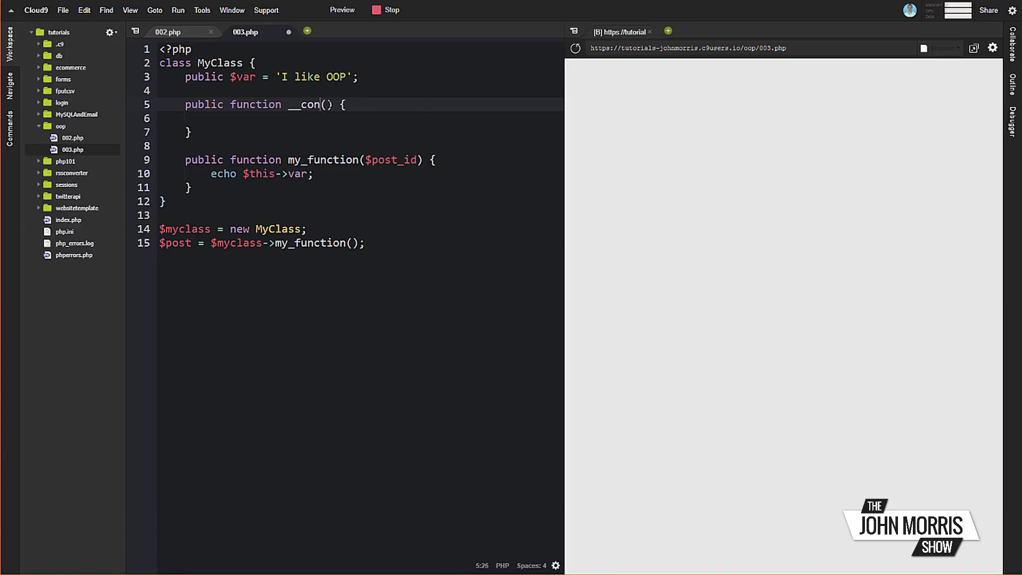
text(struct)
drag(308, 105, 359, 105)
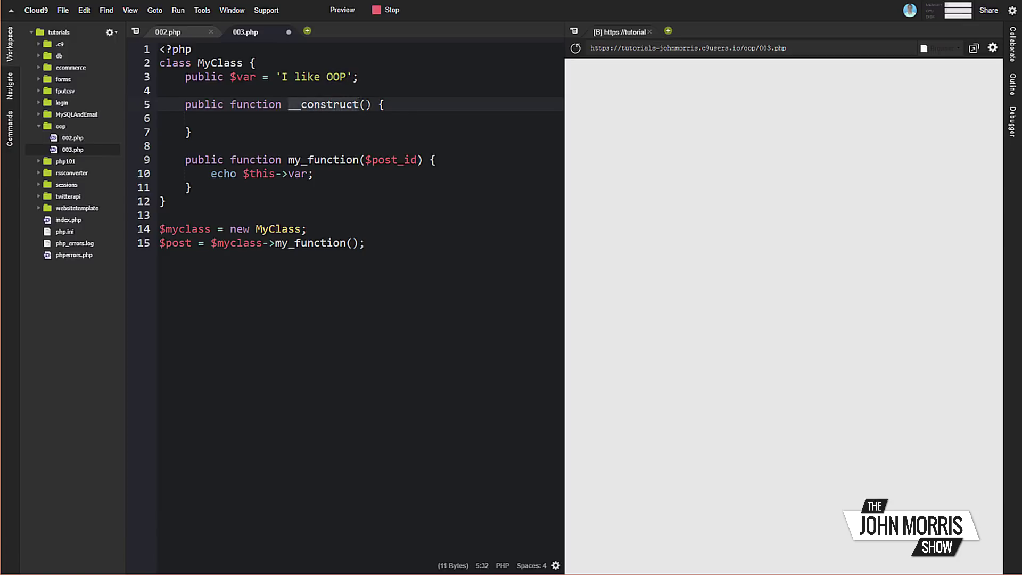
click(397, 104)
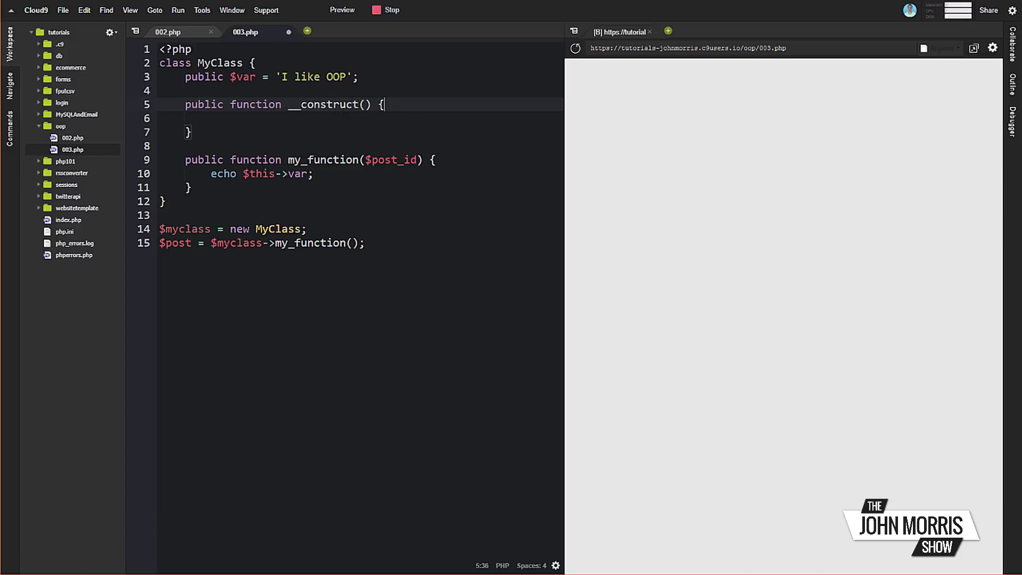
key(Down)
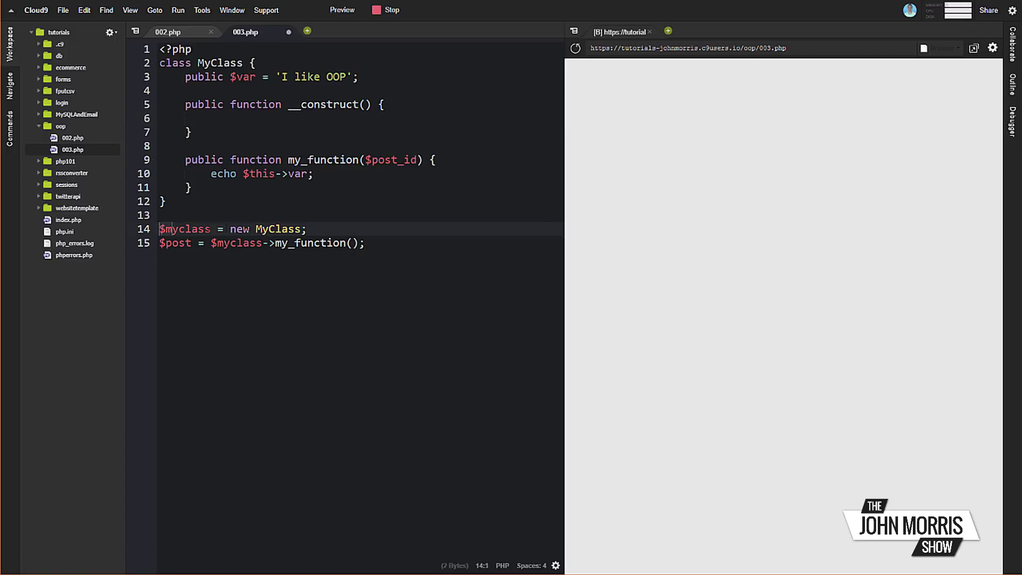
drag(159, 229, 314, 229)
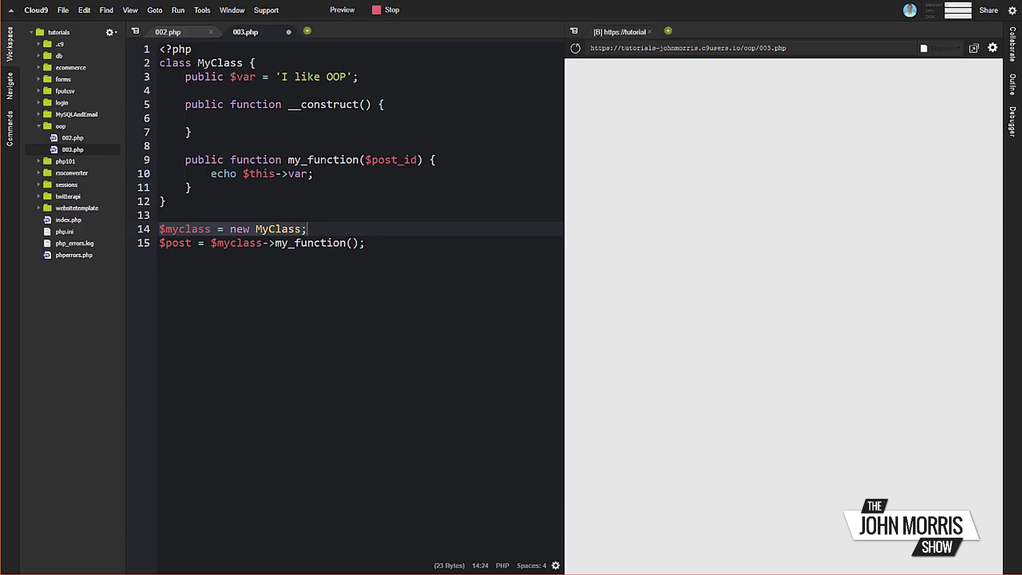
click(338, 229)
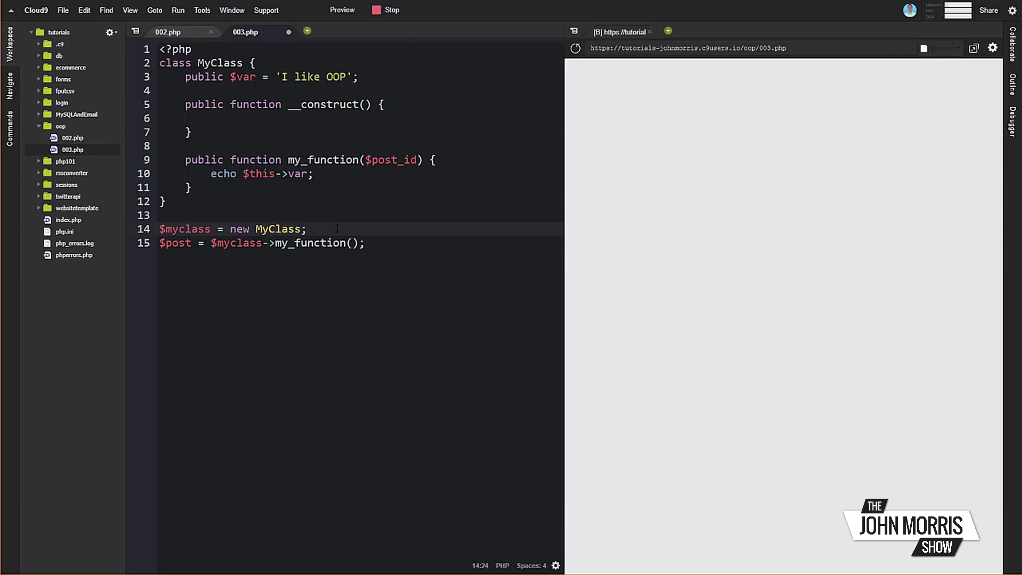
key(shift+Left)
key(shift+Left)
key(shift+Left)
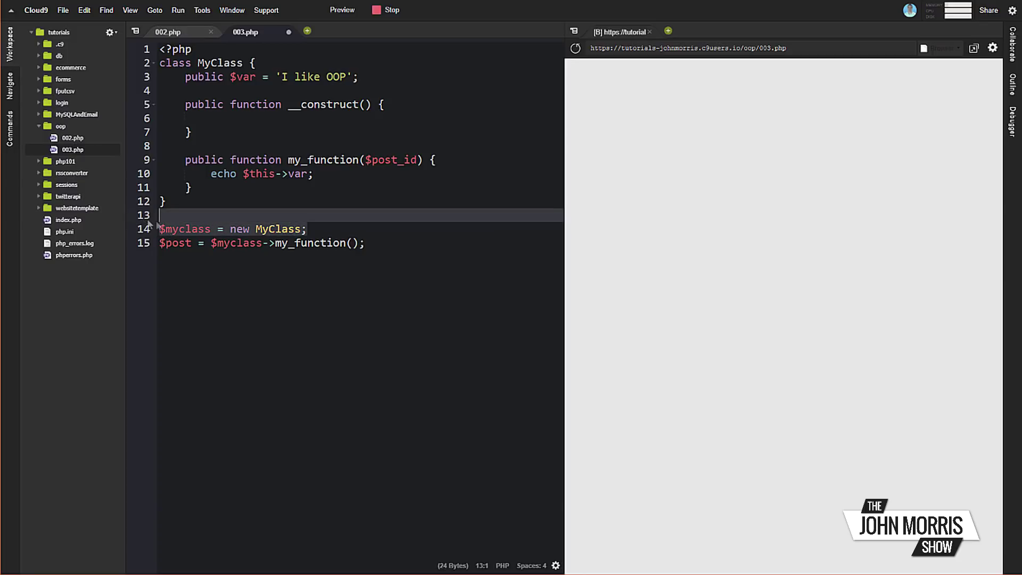
key(shift+Up)
click(191, 230)
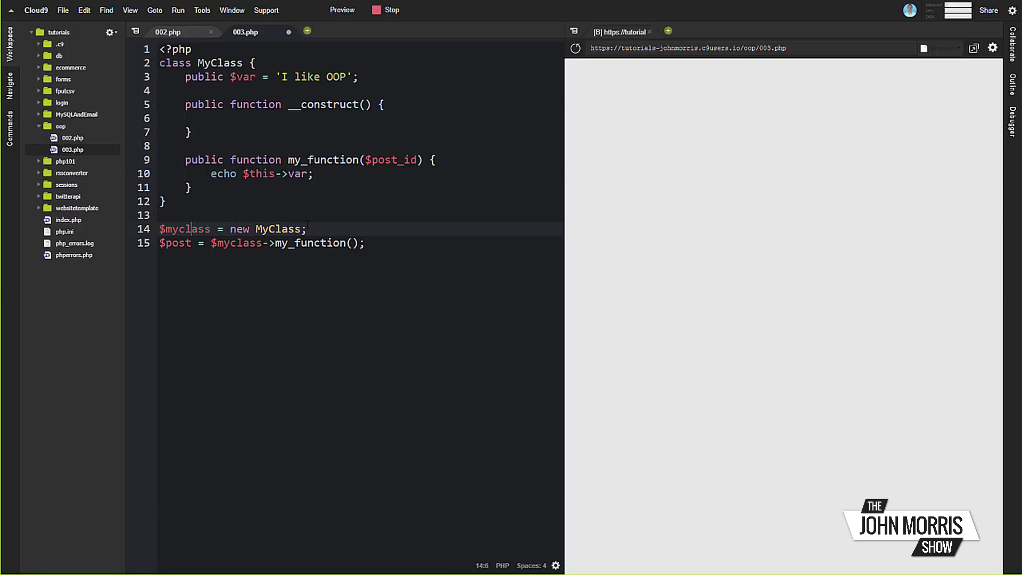
Make the constructor assign the single-quoted string 'Meh, OOP is aight' to $this->var, then save.
click(277, 118)
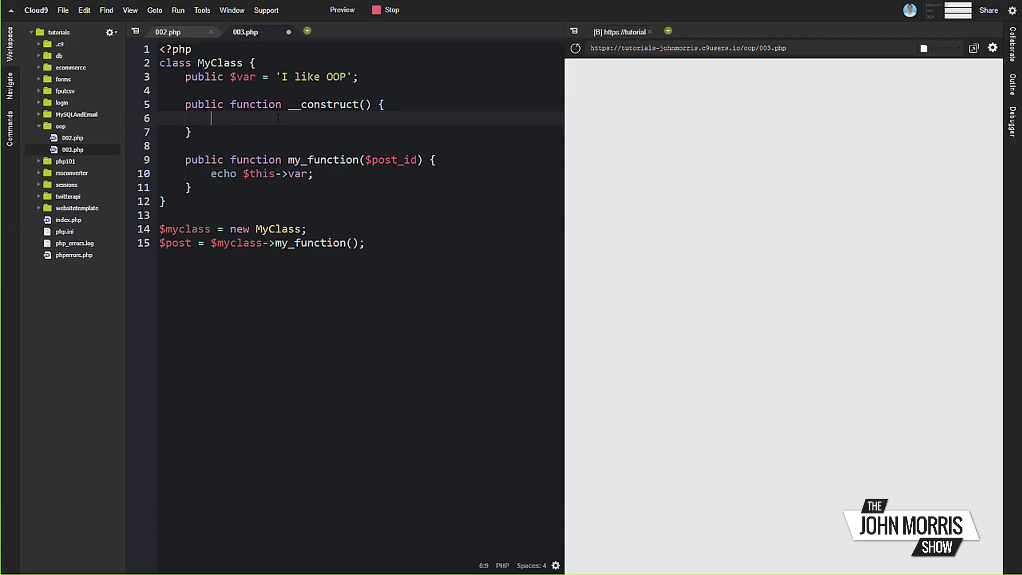
text(This-)
key(BackSpace)
key(BackSpace)
key(BackSpace)
key(BackSpace)
key(BackSpace)
text($this->)
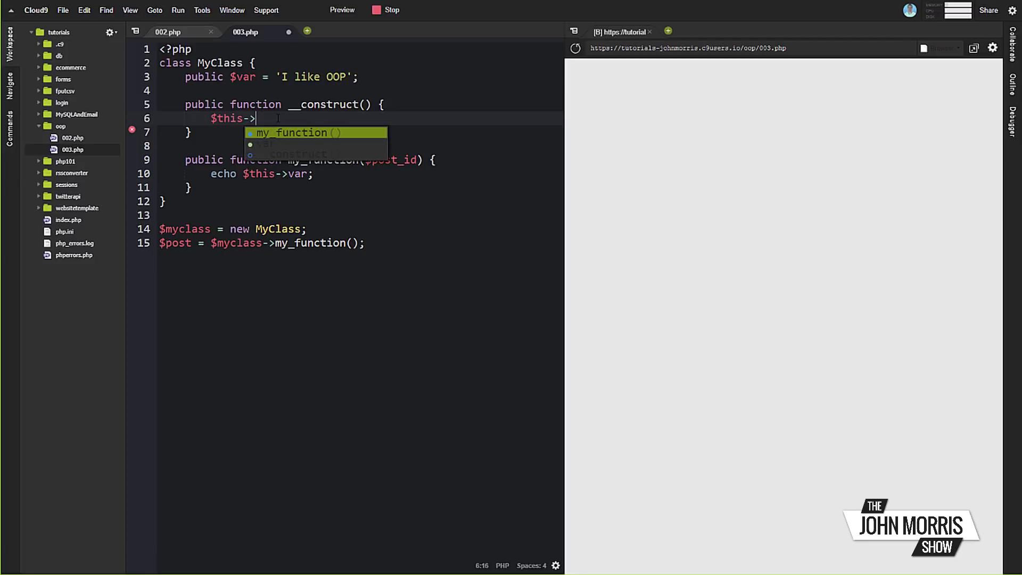
text(var = ")
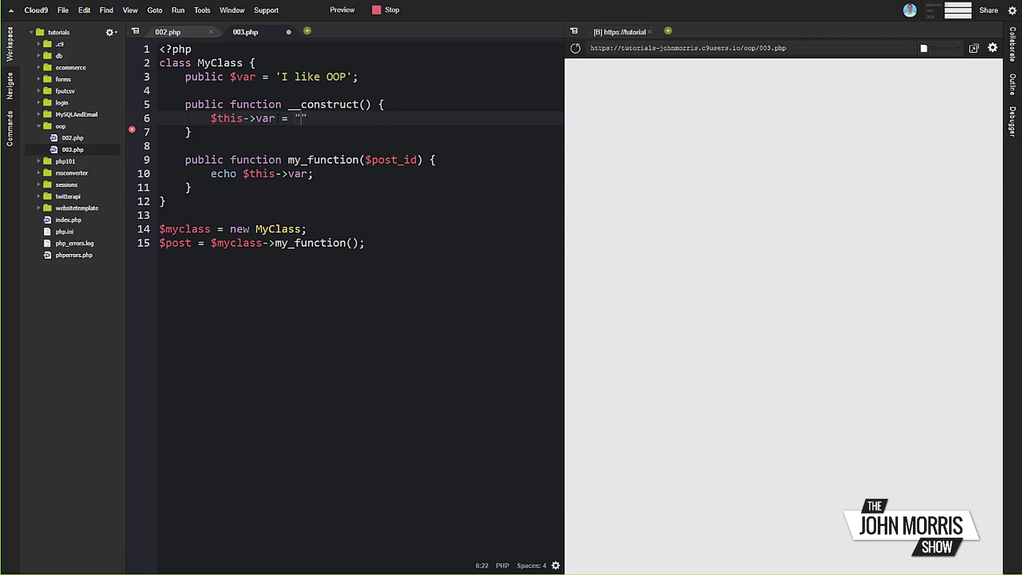
text(")
key(BackSpace)
text('Meh)
text(, OOP is )
text(aight)
key(Right)
text(;)
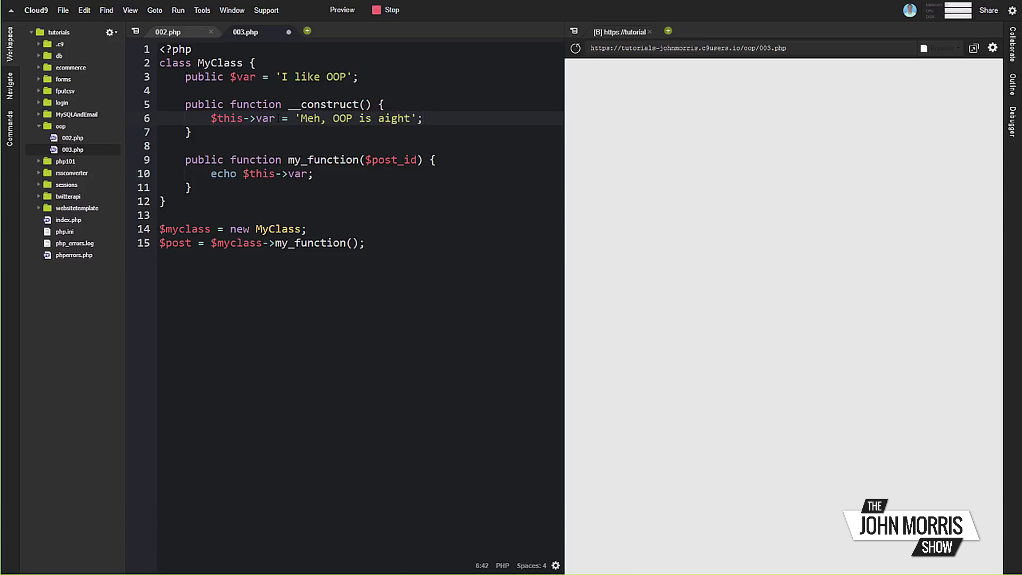
key(ctrl+s)
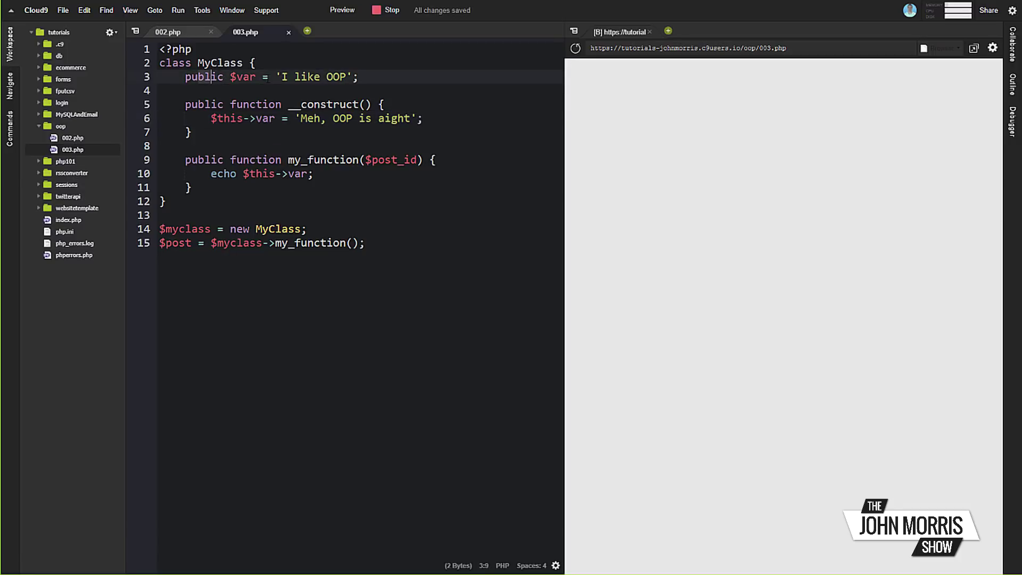
Highlight the var declaration, the constructor assignment, its string and the object creation line.
drag(211, 76, 269, 77)
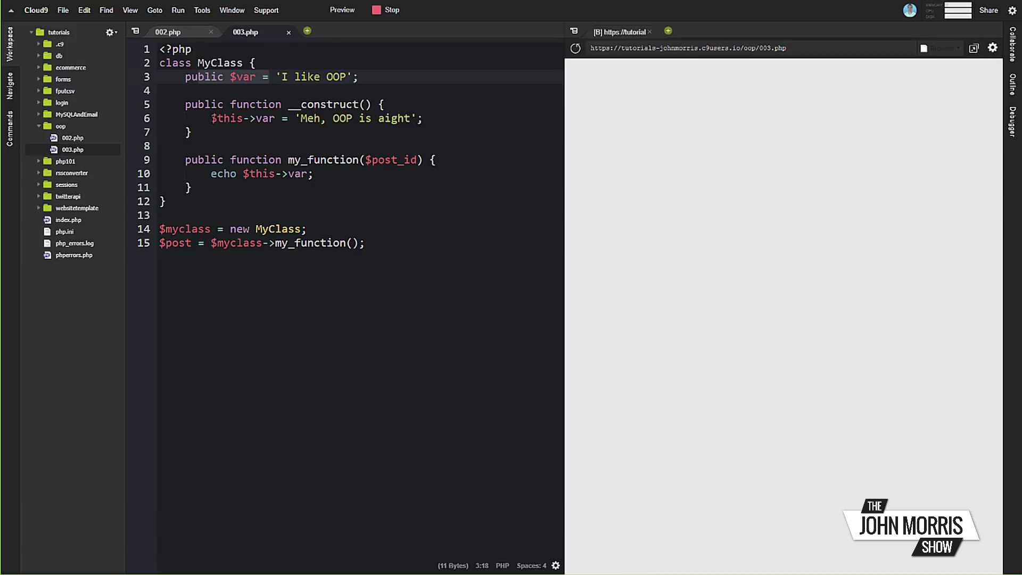
drag(211, 119, 276, 118)
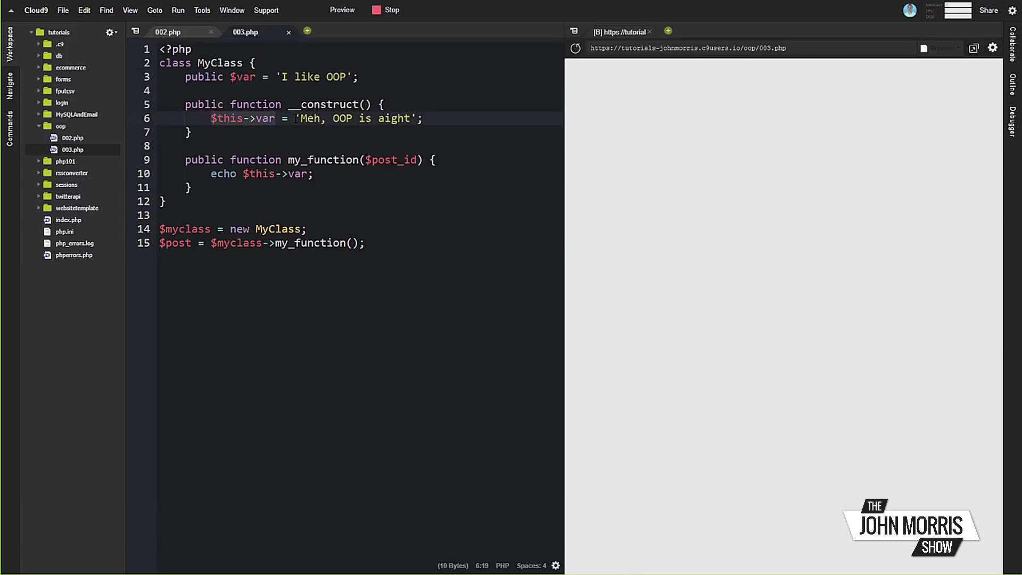
drag(296, 118, 423, 118)
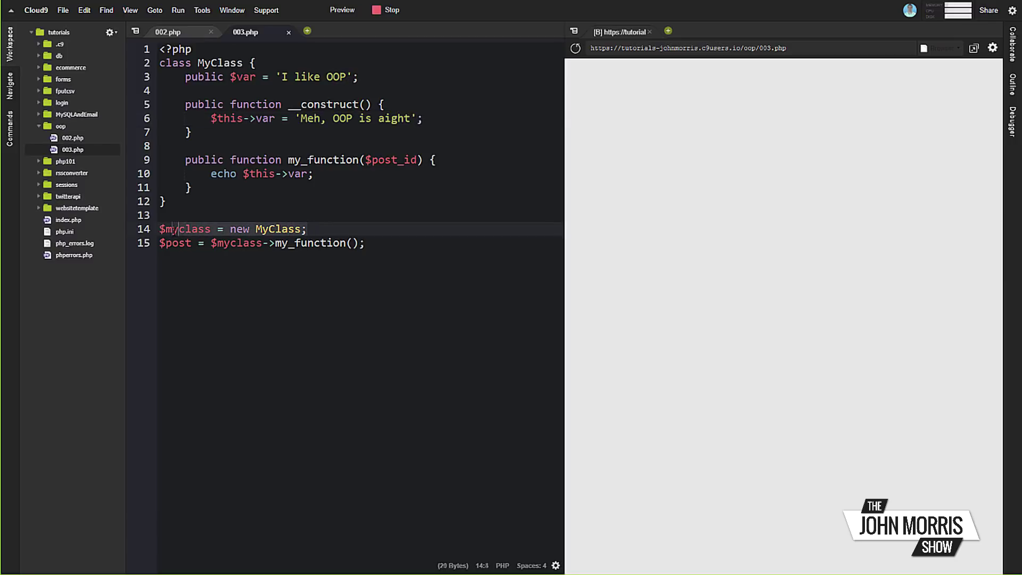
drag(308, 230, 156, 230)
drag(211, 76, 262, 78)
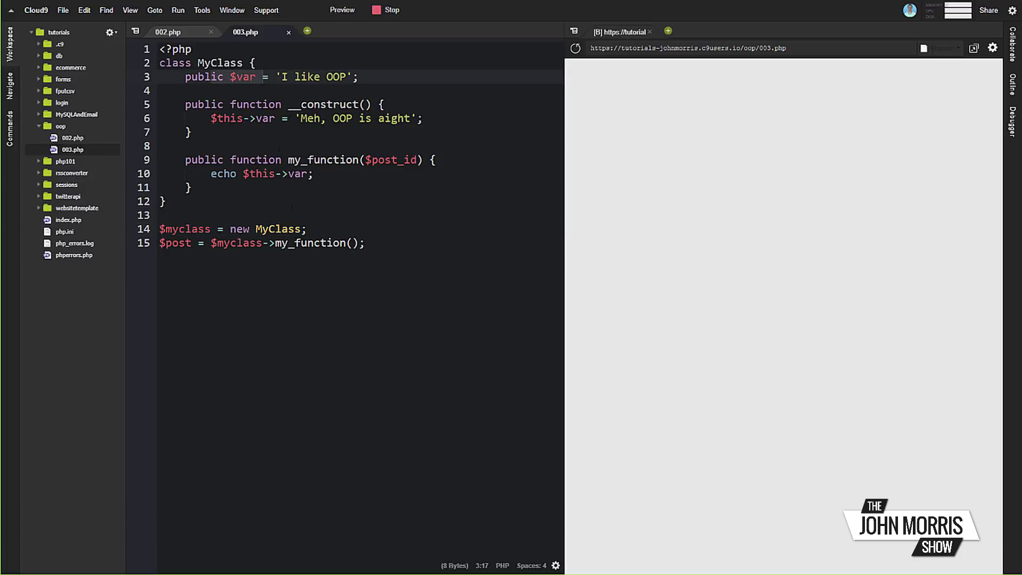
Remove the unused $post_id parameter from my_function and save 003.php.
drag(365, 160, 420, 160)
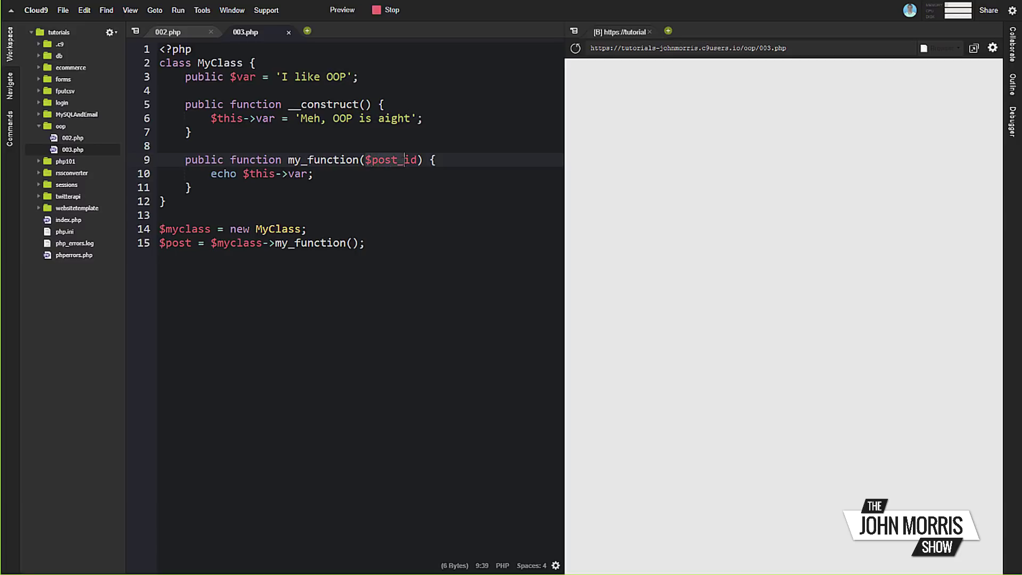
key(BackSpace)
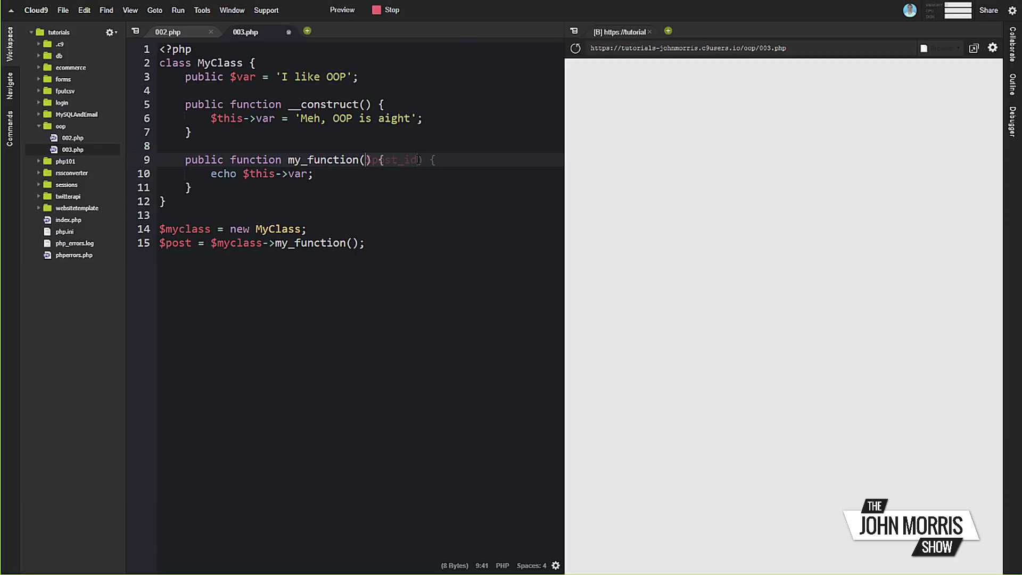
key(ctrl+s)
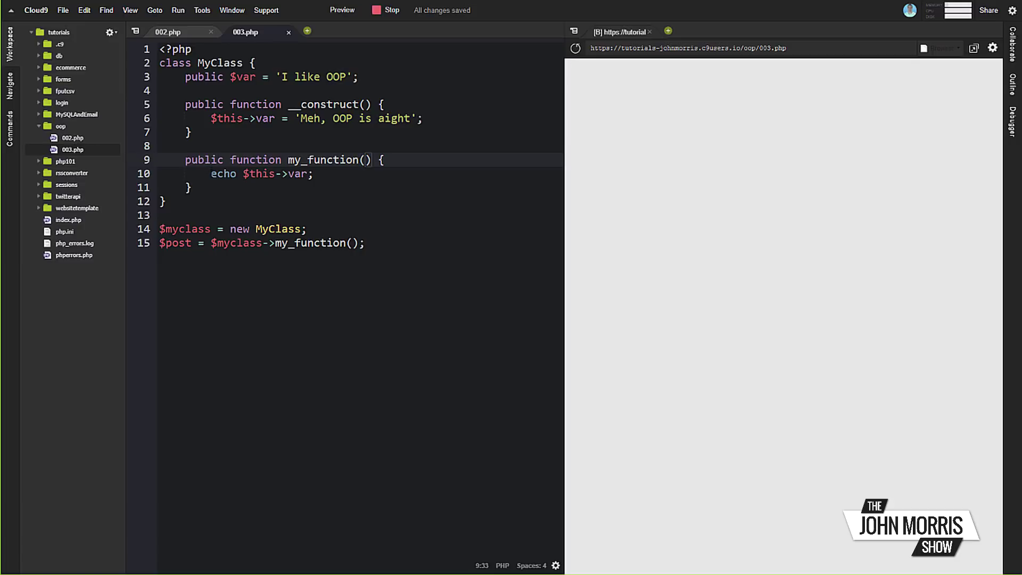
drag(211, 174, 314, 173)
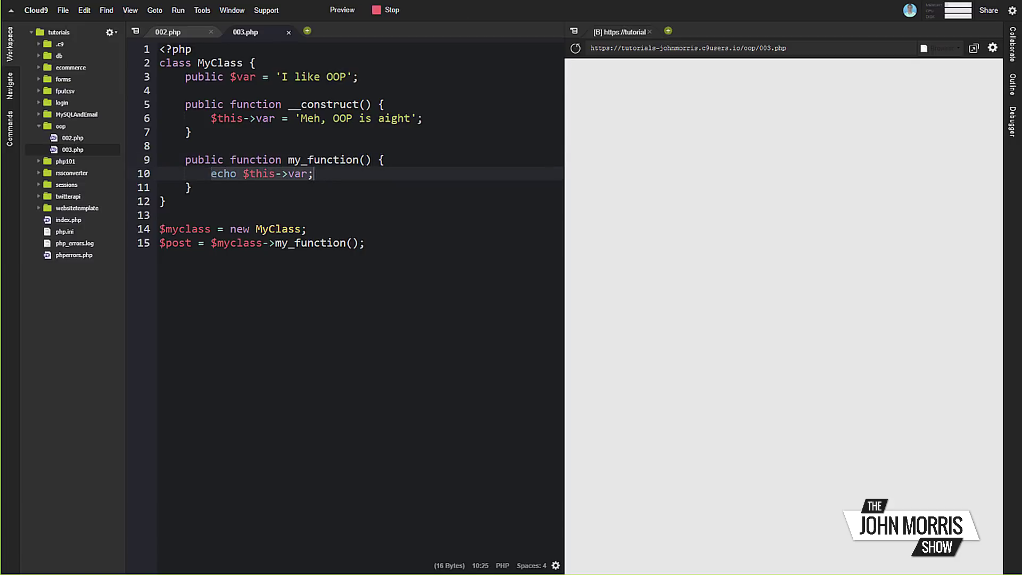
drag(211, 119, 300, 118)
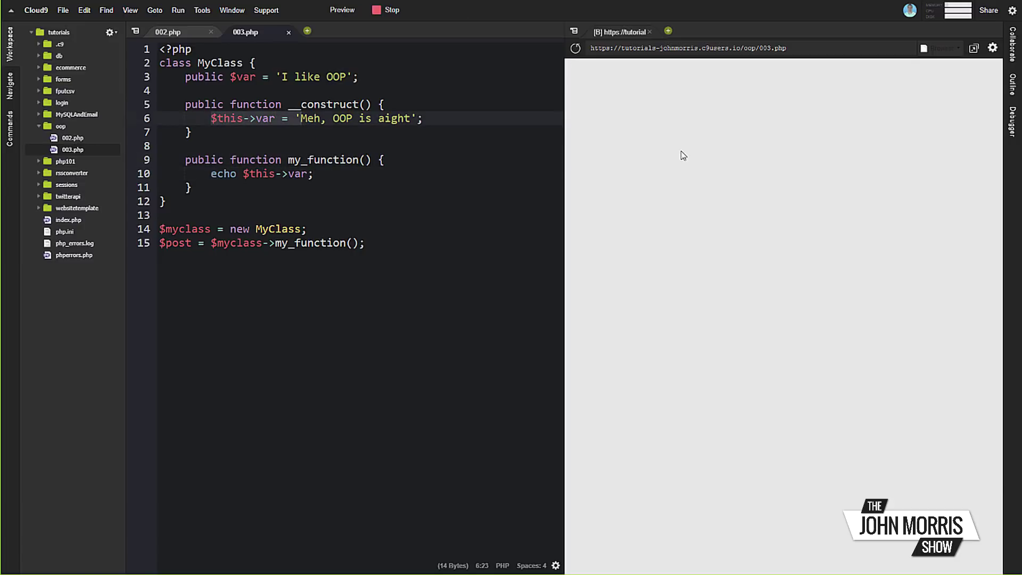
Reload the 003.php preview and highlight its 'Meh, OOP is aight' output.
click(575, 49)
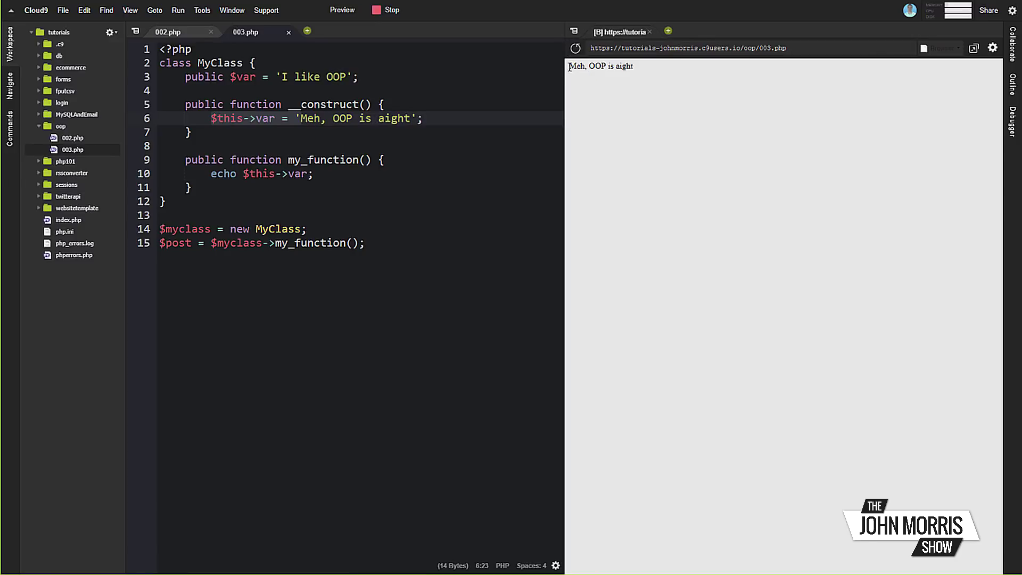
drag(570, 67, 668, 75)
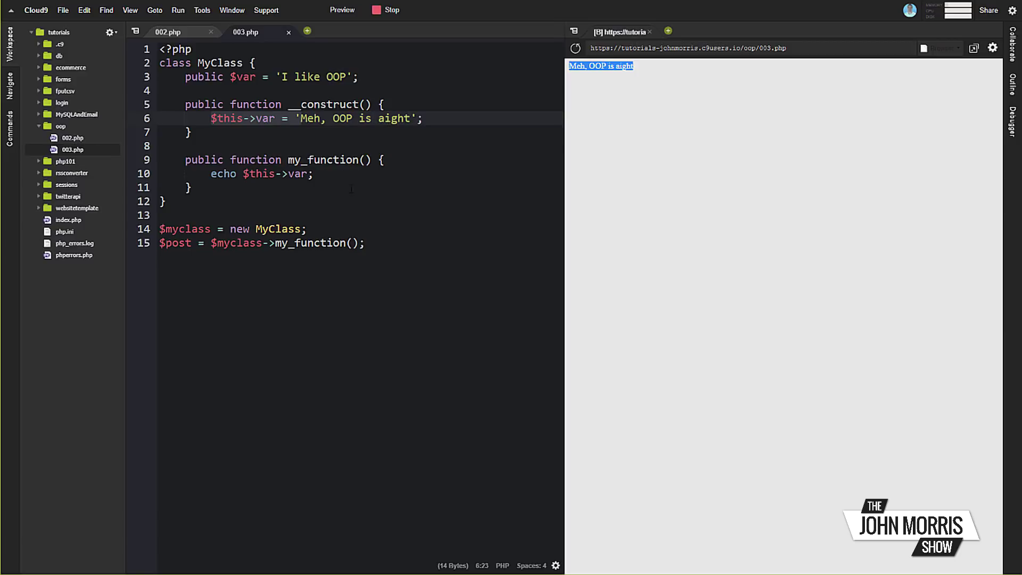
drag(307, 229, 159, 228)
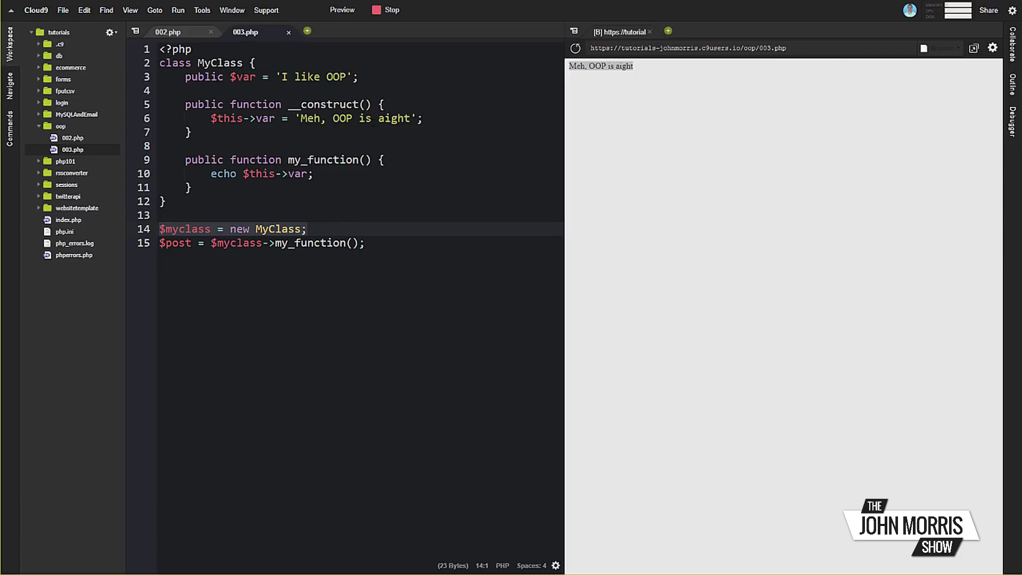
Add a $text parameter to __construct and assign $text to $this->var instead of the string.
click(364, 104)
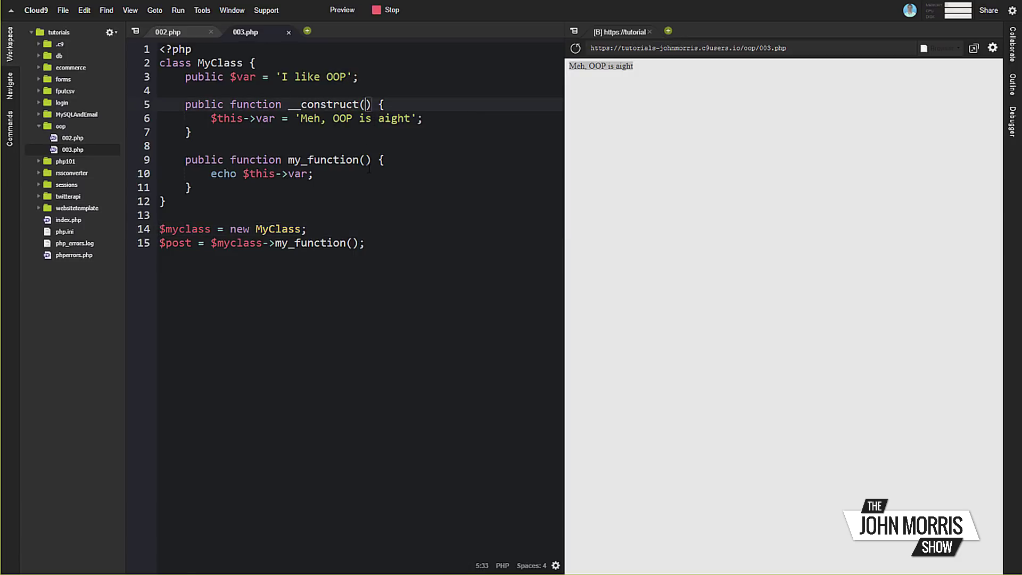
text($n)
key(BackSpace)
text(text)
drag(296, 118, 419, 118)
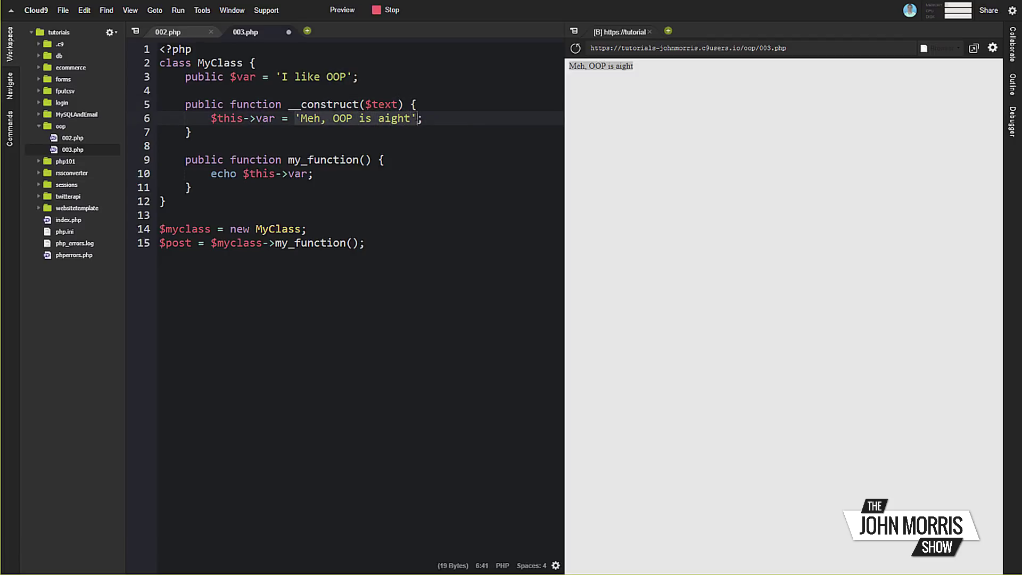
key(BackSpace)
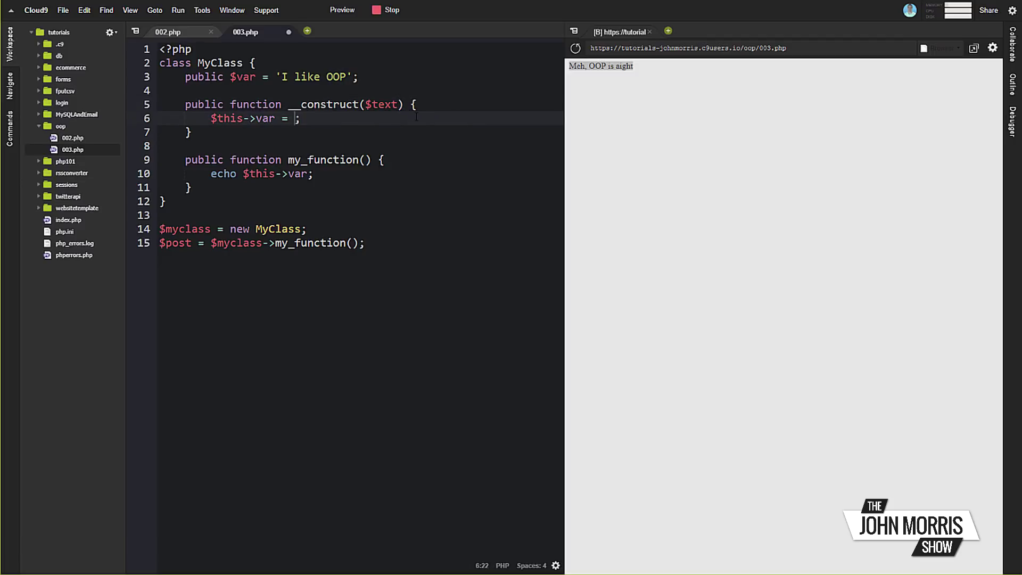
text($te)
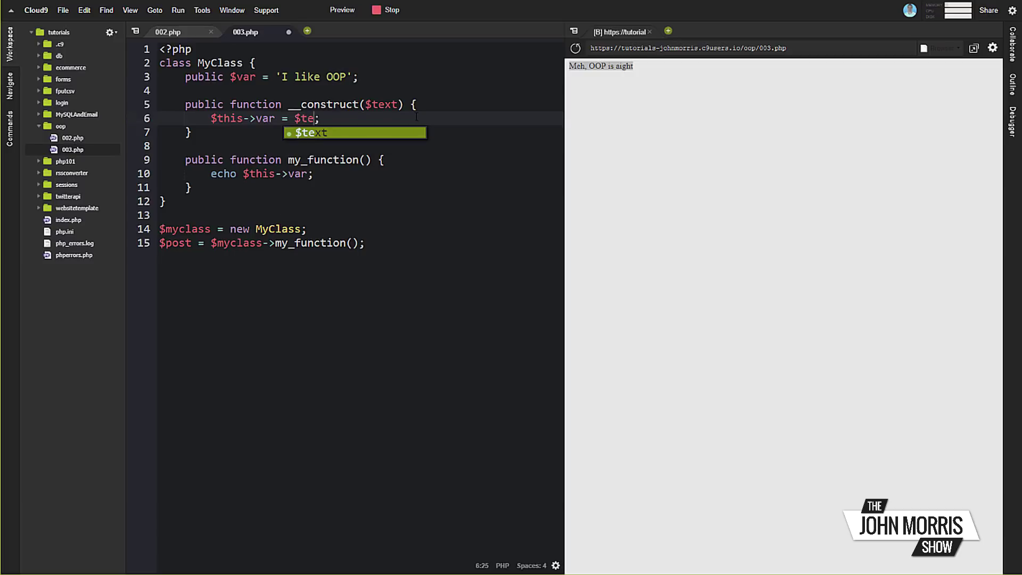
text(xt)
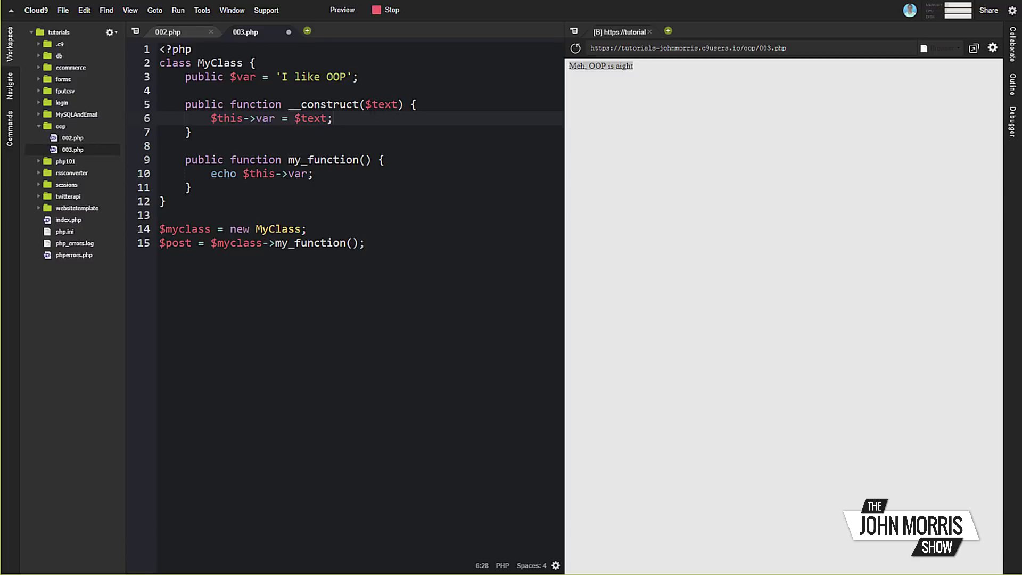
double_click(383, 104)
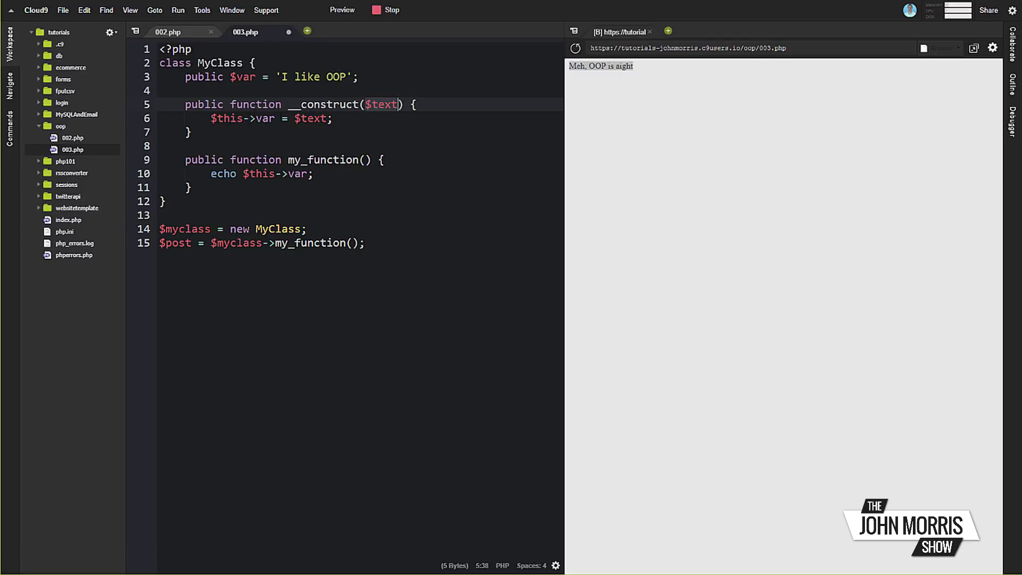
drag(295, 118, 326, 119)
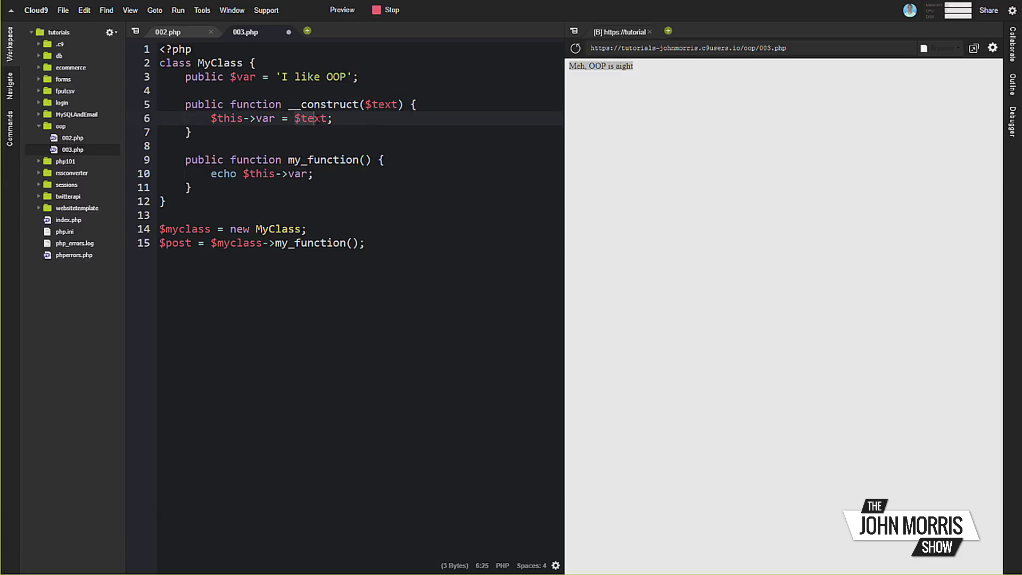
click(307, 118)
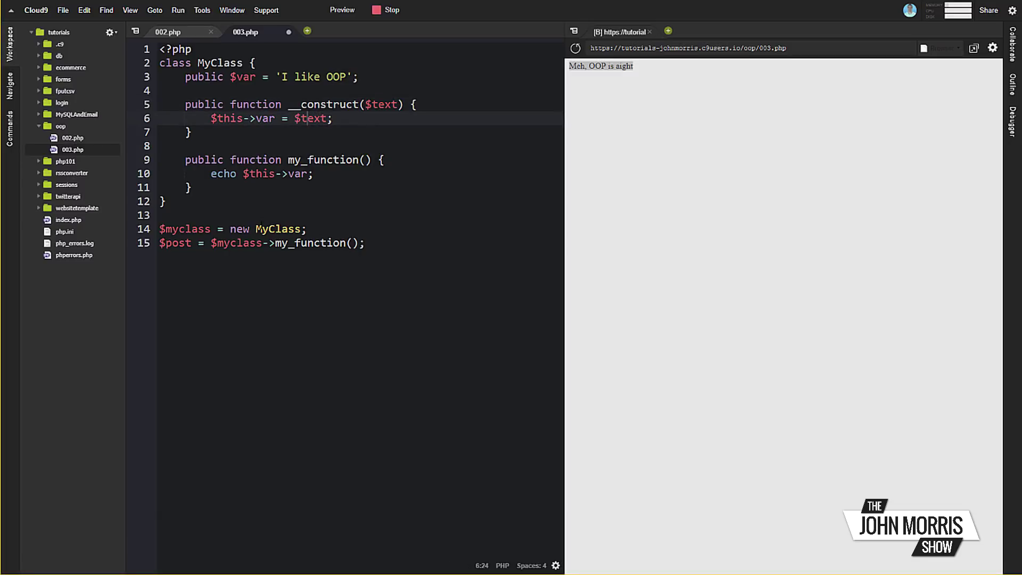
Pass 'Meh, OOP is aight' to new MyClass on line 14, save, and reload the preview.
click(306, 228)
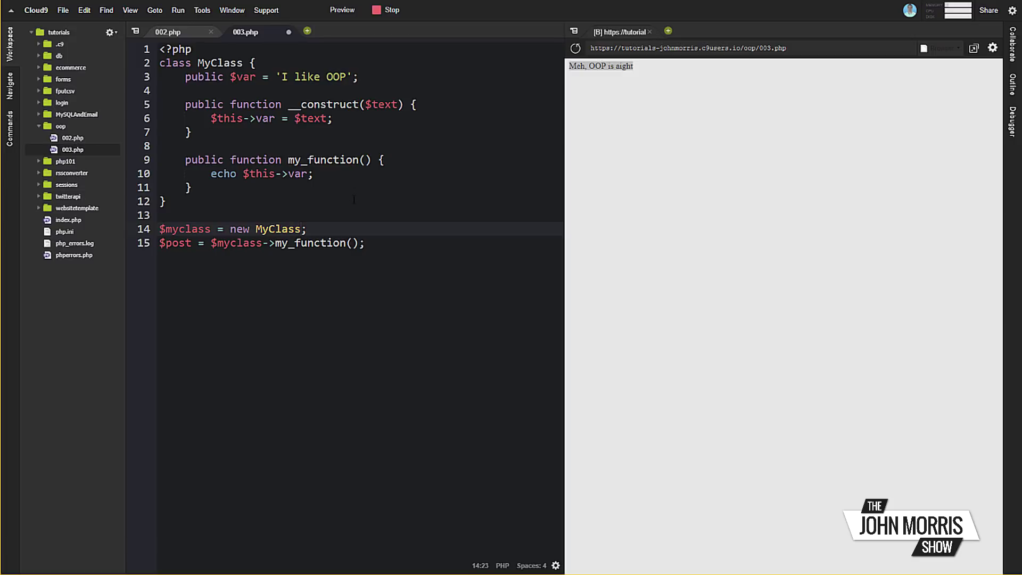
text(())
key(Left)
text('Meh, OOP is aight')
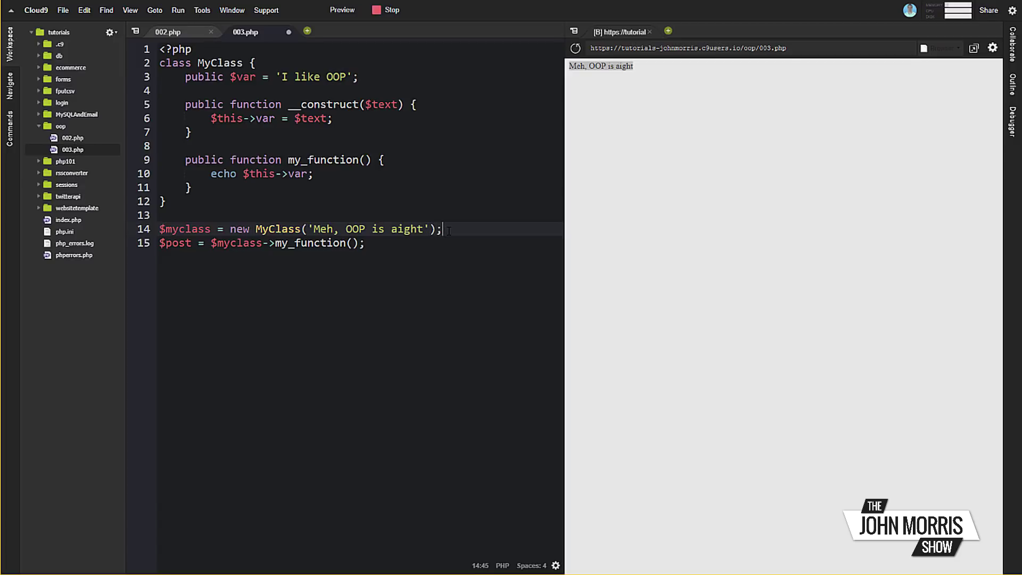
key(ctrl+s)
click(577, 49)
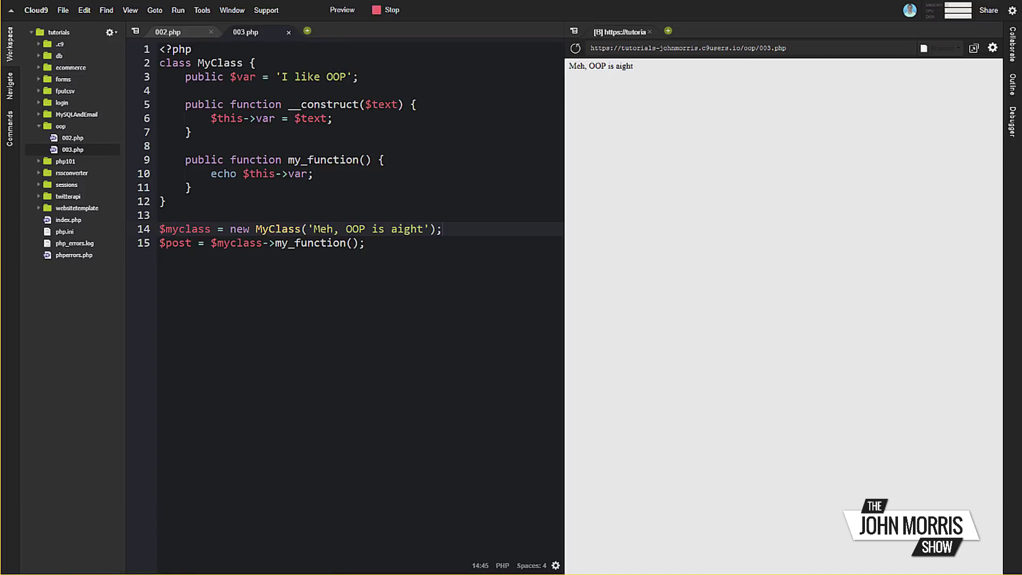
Replace the line 14 argument with 'Hi', save, and reload the preview to show Hi.
drag(313, 229, 424, 229)
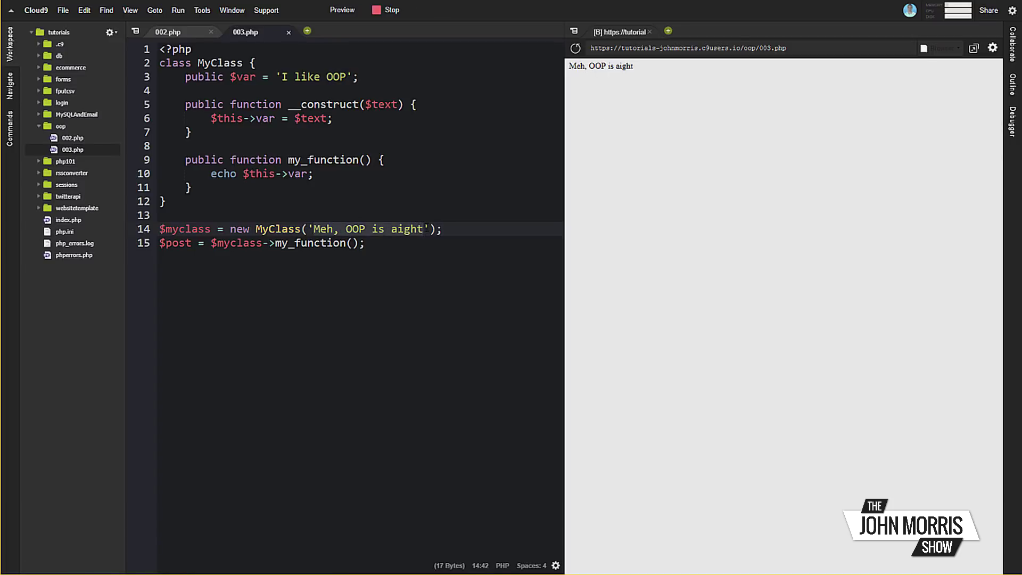
text(Hi)
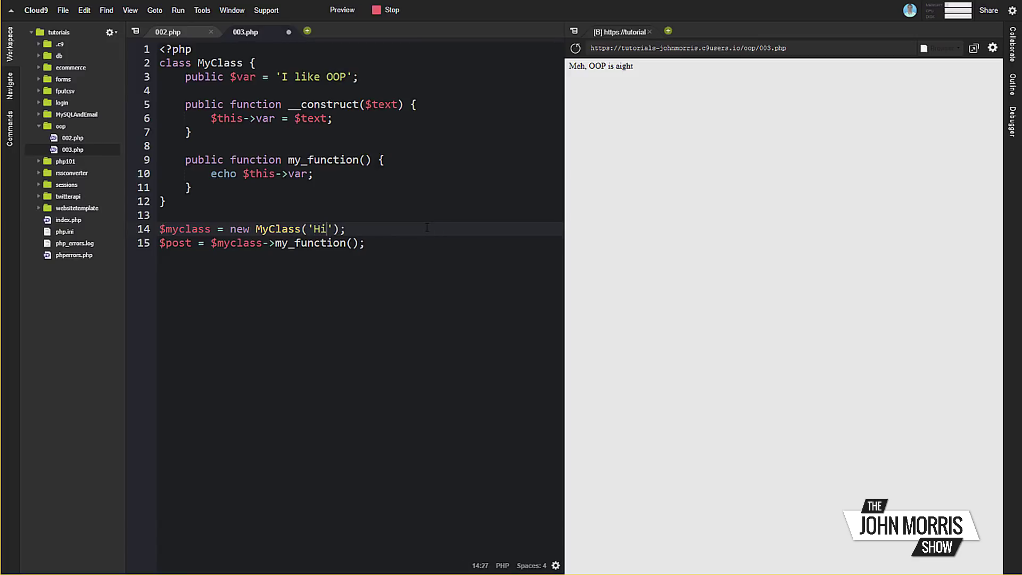
key(ctrl+s)
click(576, 48)
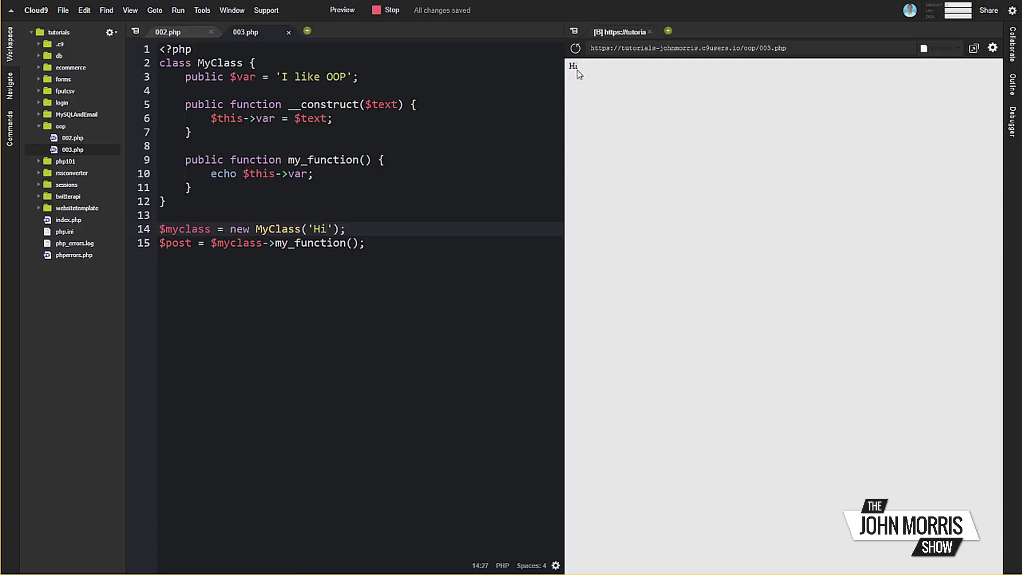
click(387, 254)
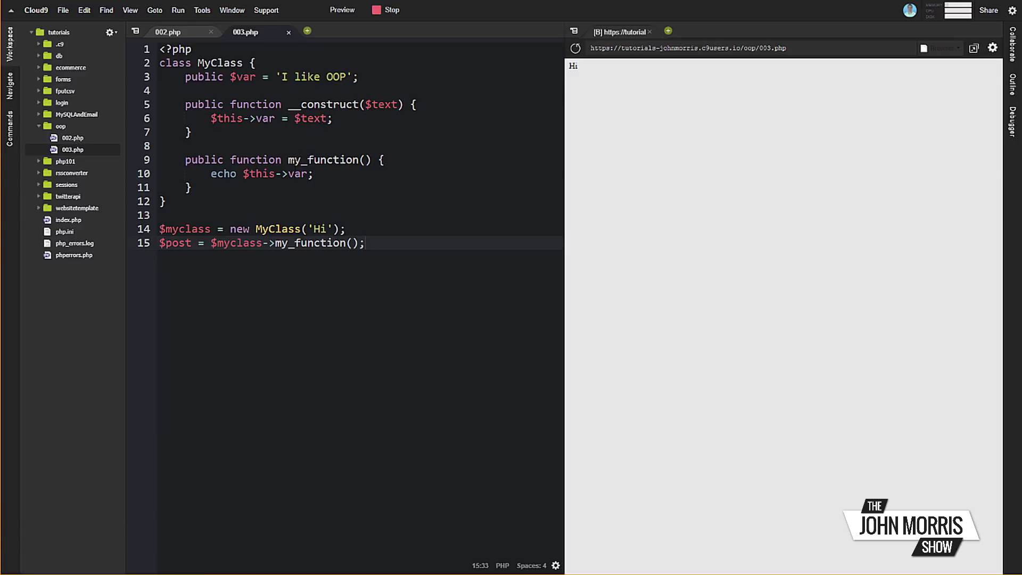
click(342, 119)
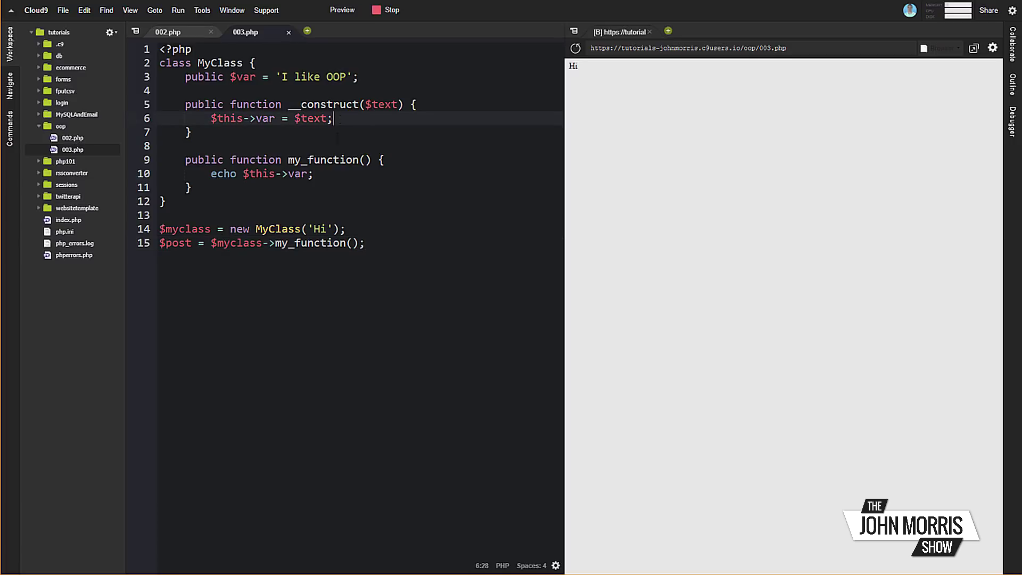
drag(312, 230, 327, 229)
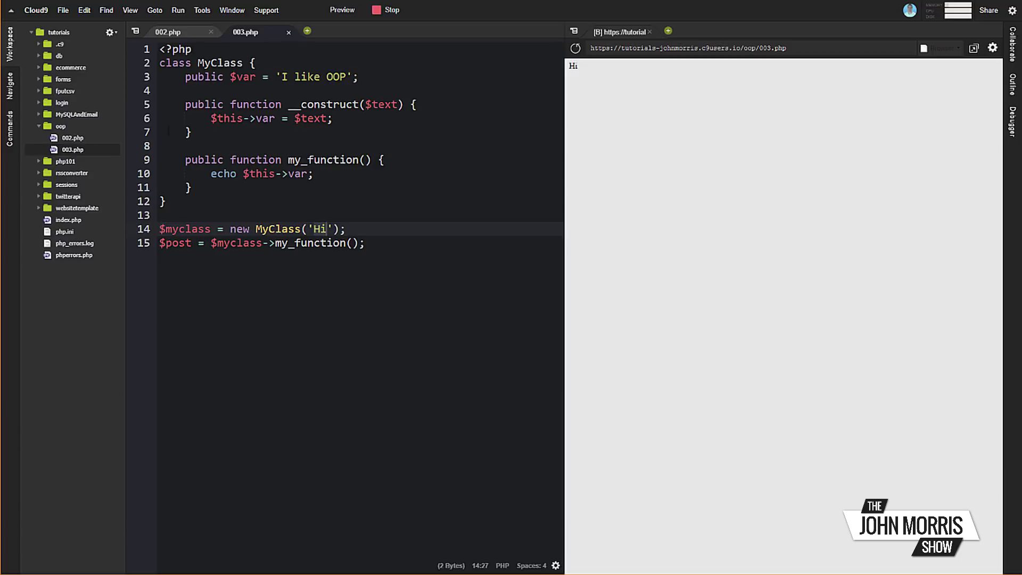
drag(160, 66, 195, 199)
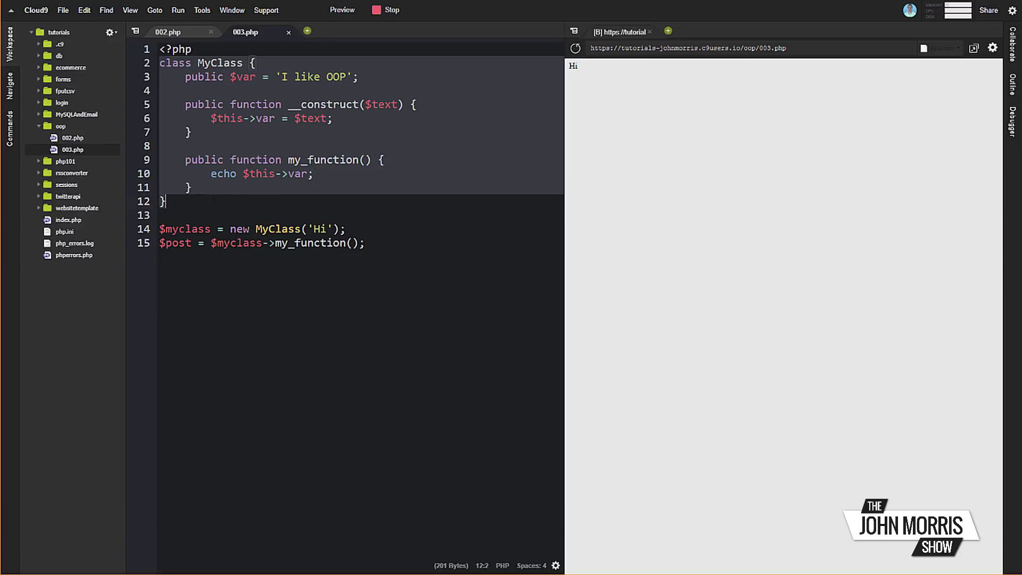
click(383, 114)
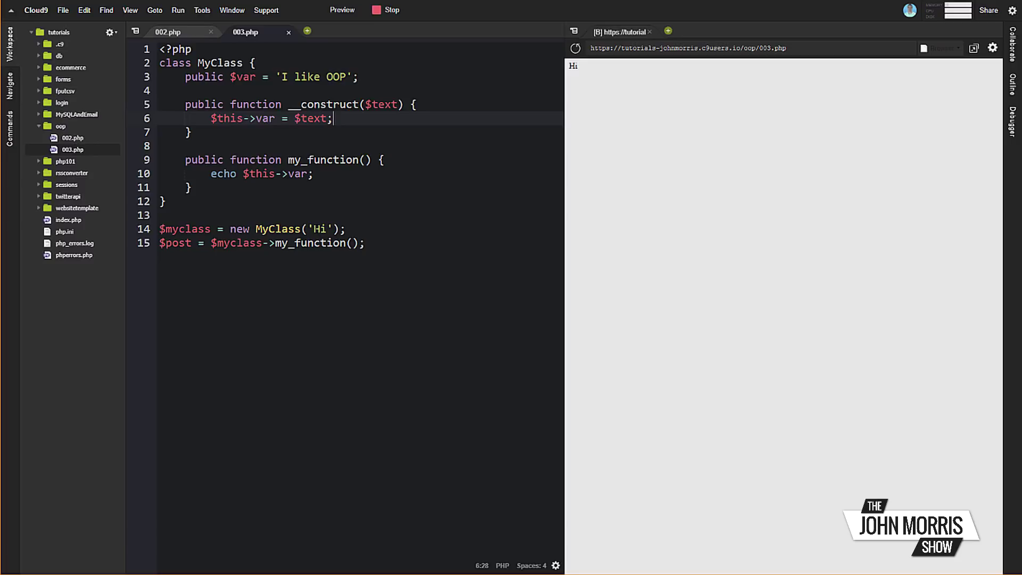
drag(313, 230, 159, 229)
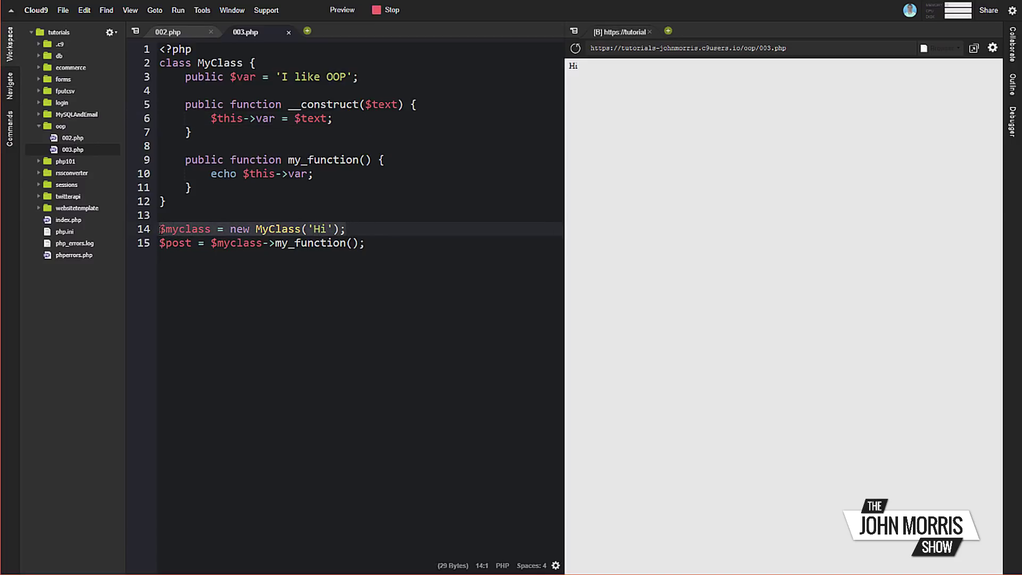
click(357, 231)
Duplicate the MyClass instantiation as line 15 and rename its variable to $newclass.
key(Return)
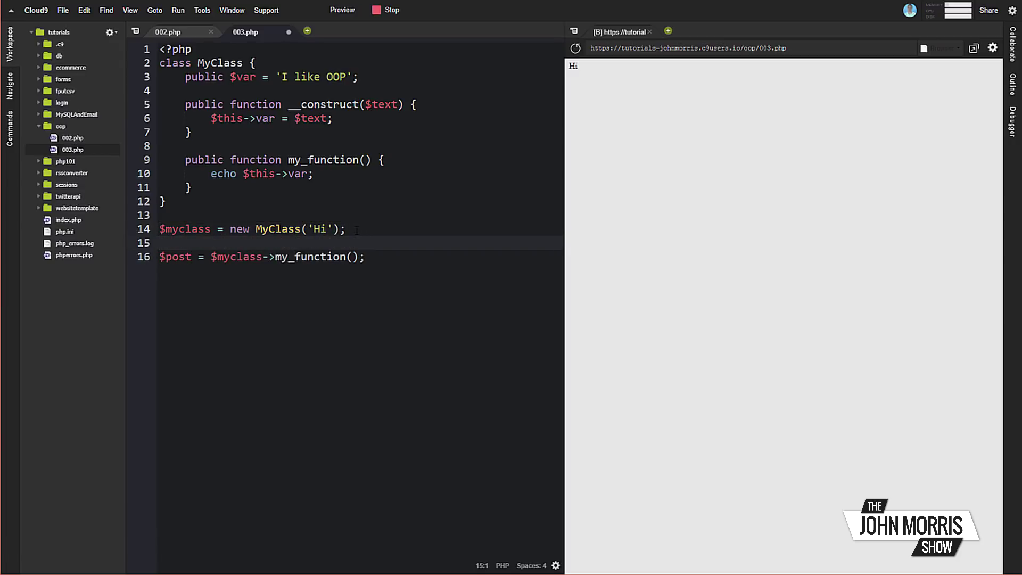
text($myclass = new MyClass('Hi');)
click(198, 244)
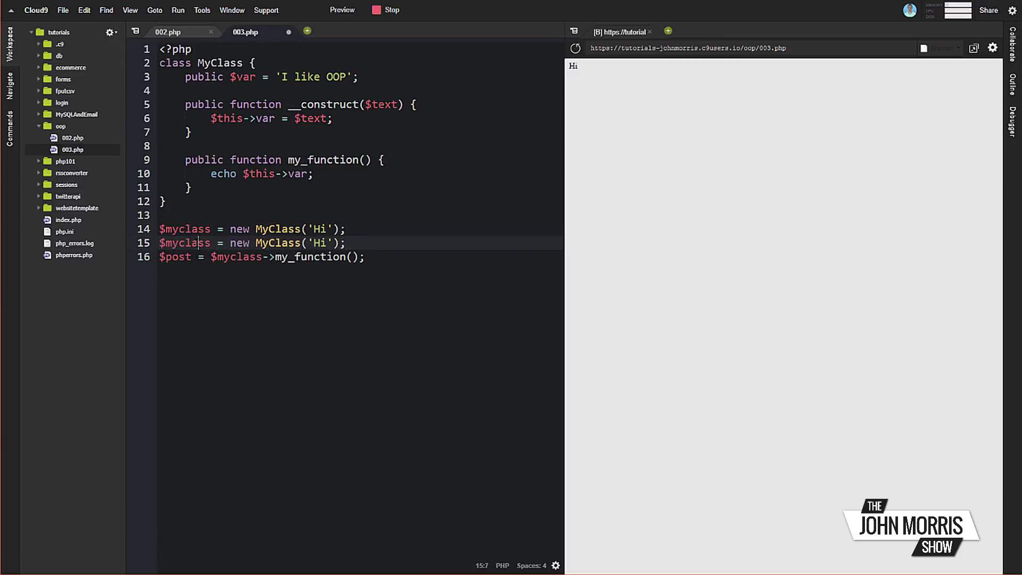
double_click(198, 243)
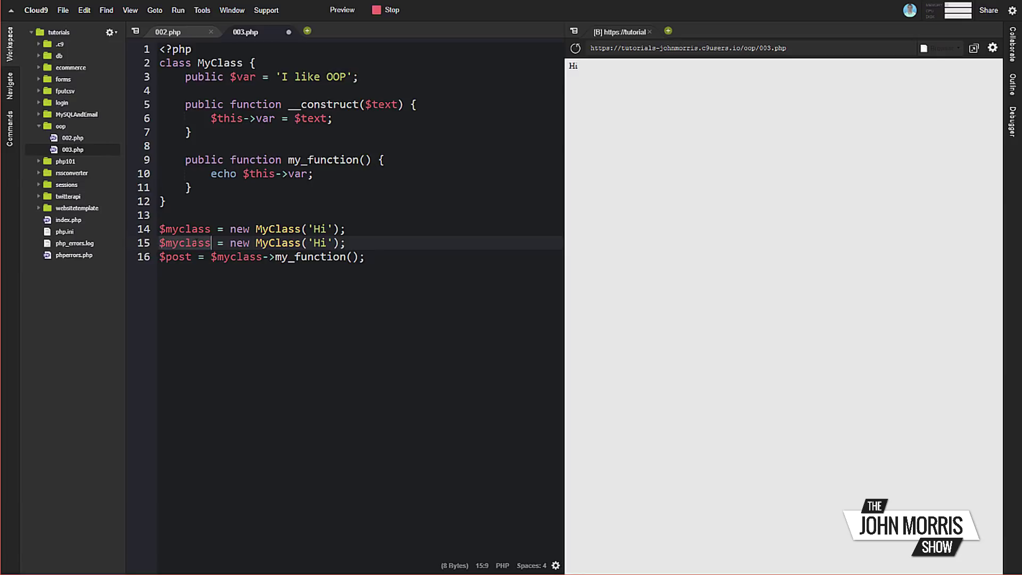
text($newclass)
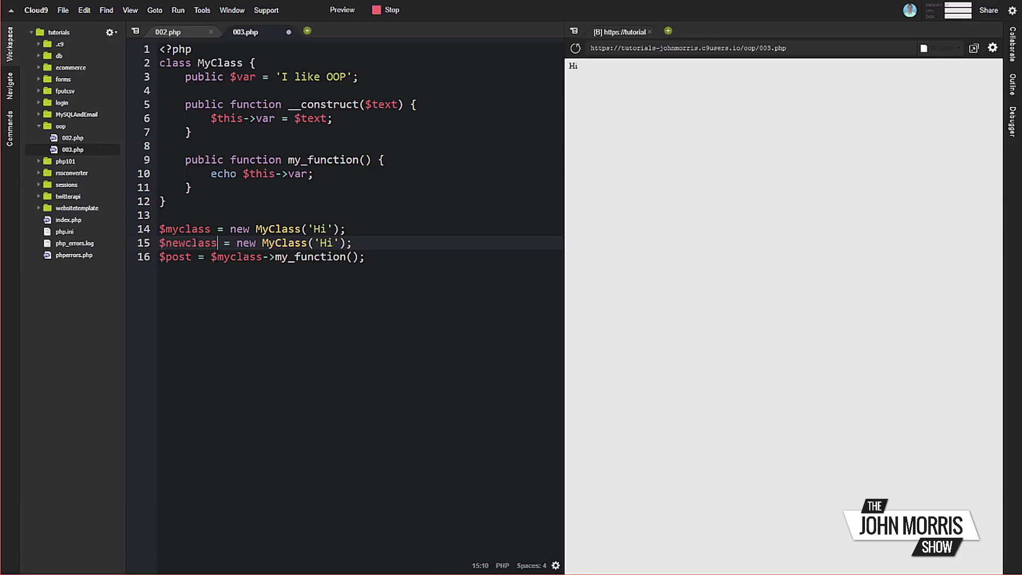
Copy the my_function call onto line 17 and make it use $newclass.
drag(384, 261, 132, 263)
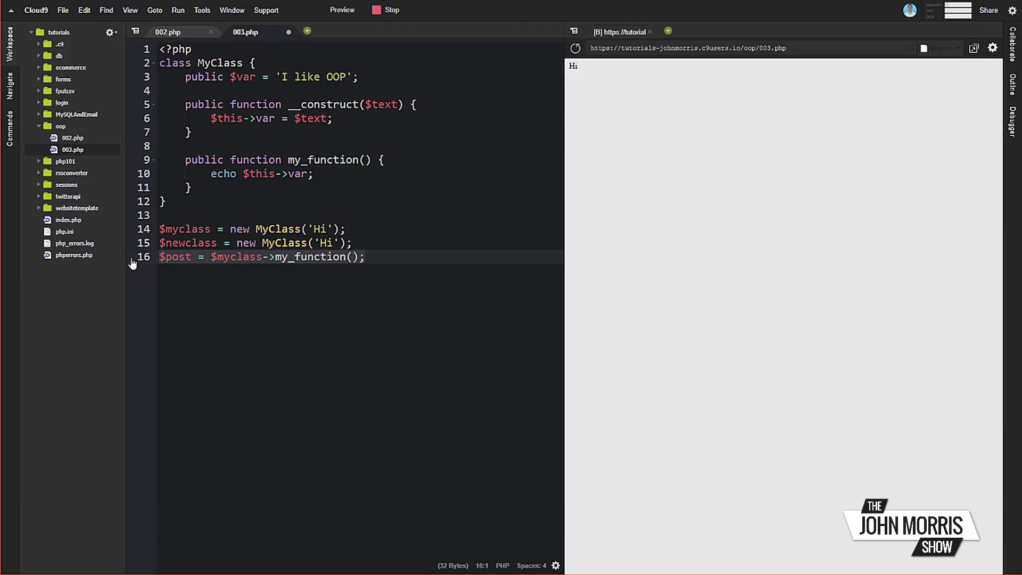
key(ctrl+c)
click(383, 260)
key(Return)
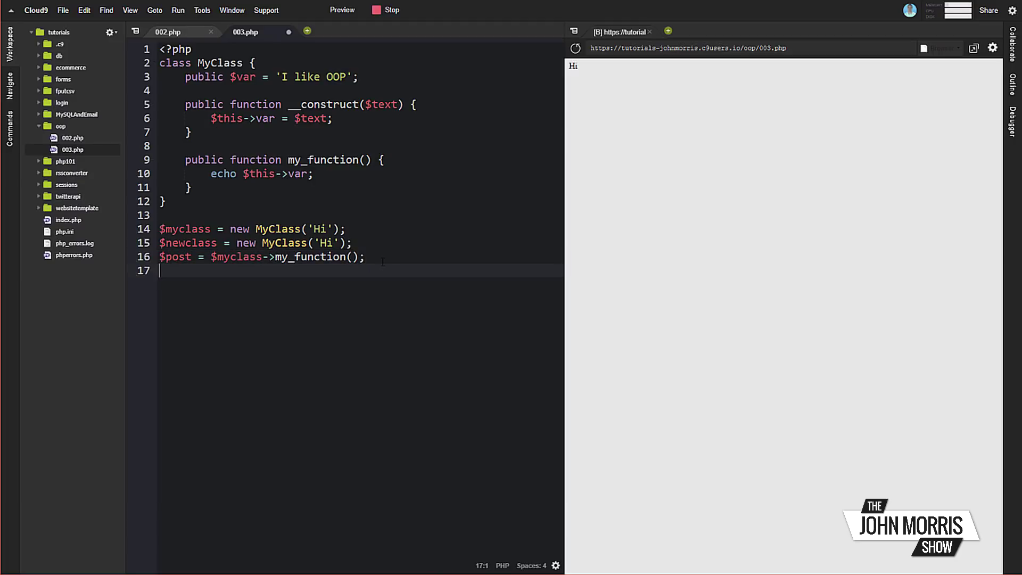
key(ctrl+v)
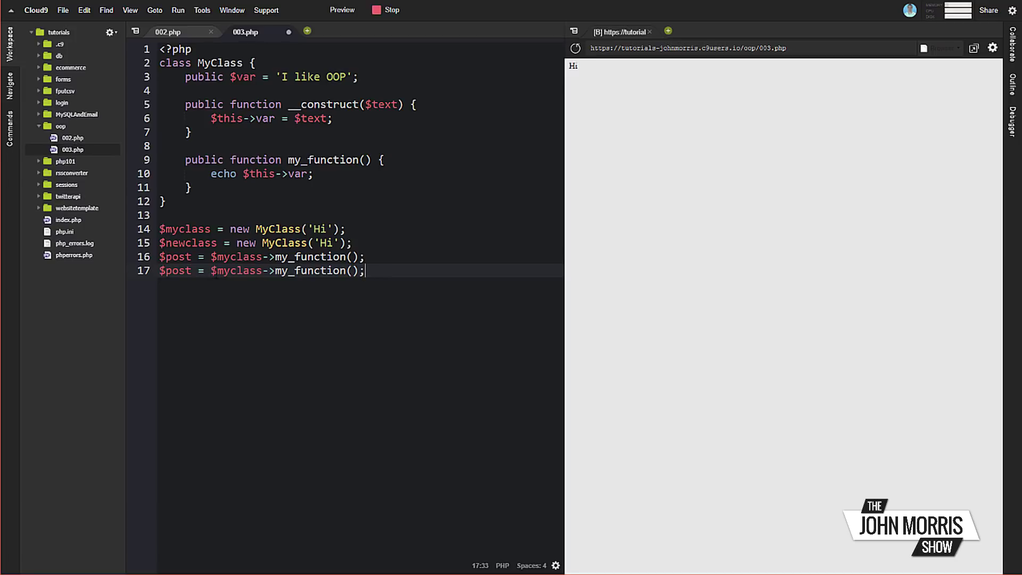
drag(230, 271, 217, 271)
text(new)
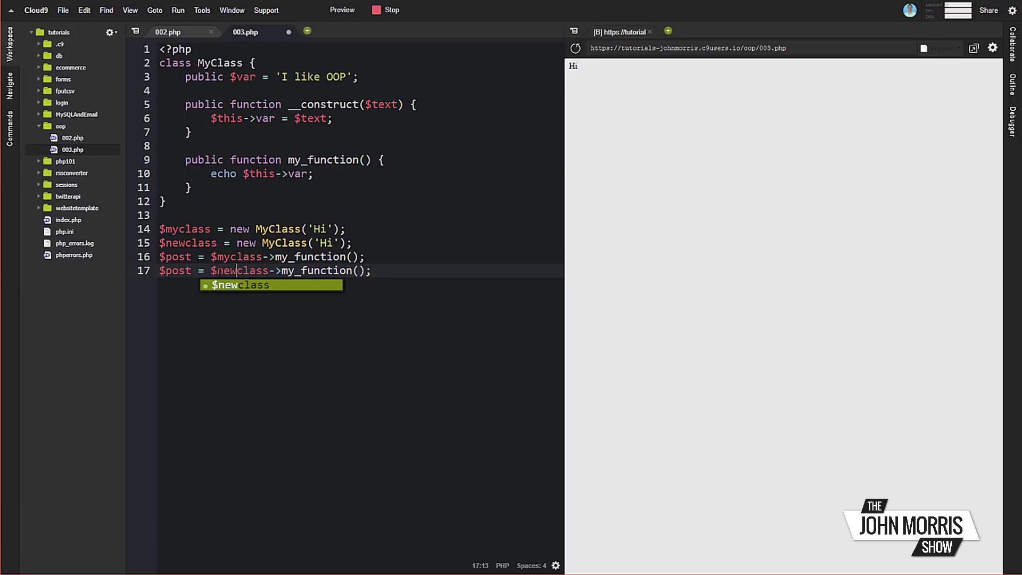
Delete the '$post = ' prefixes from both my_function call lines.
drag(210, 257, 148, 266)
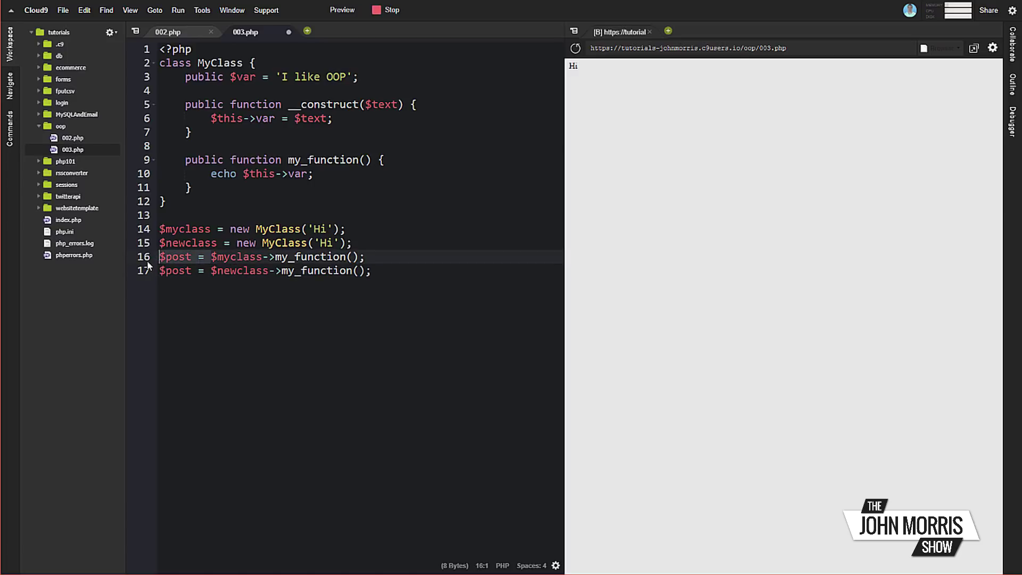
key(BackSpace)
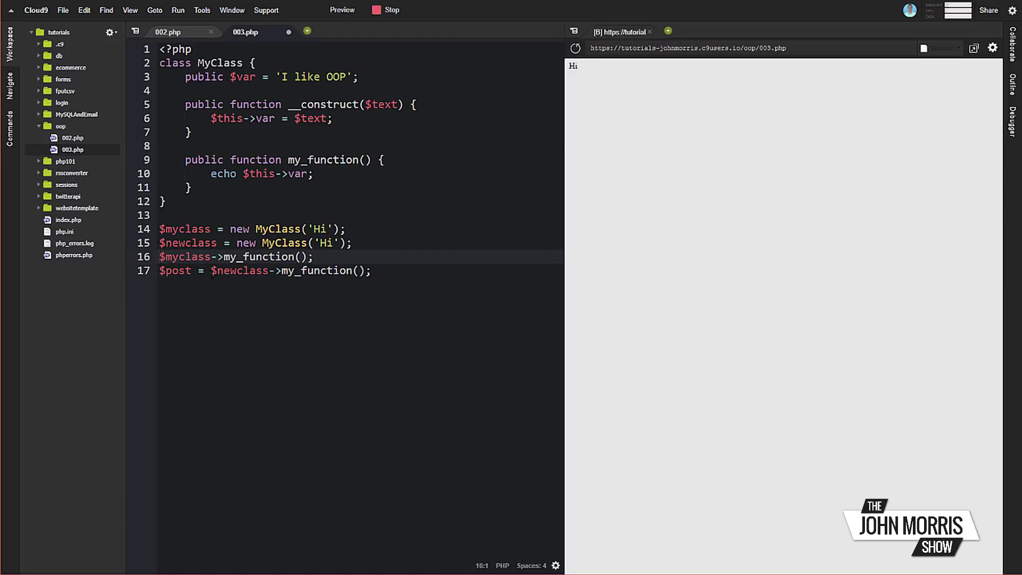
drag(159, 271, 211, 270)
key(BackSpace)
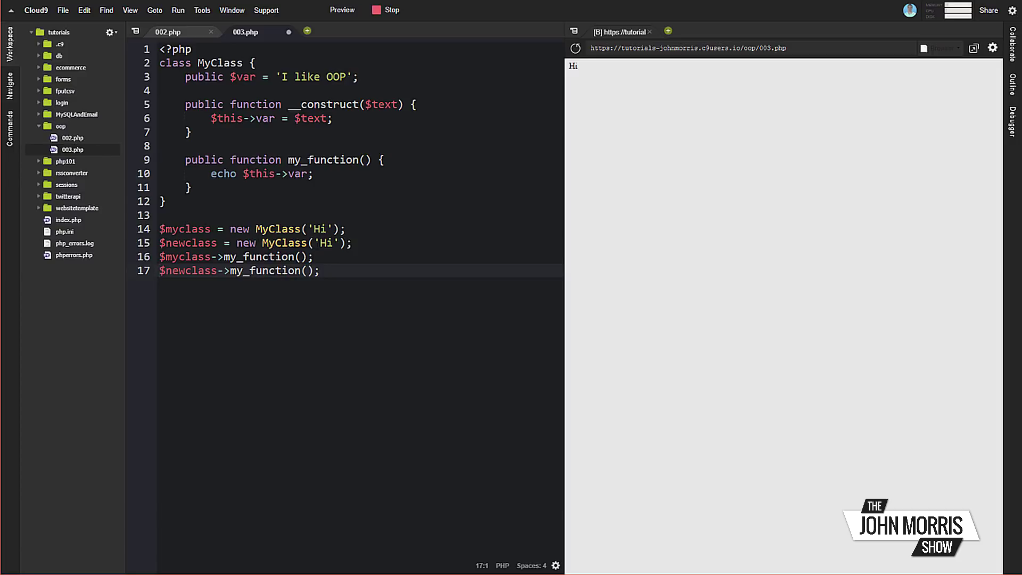
drag(320, 243, 334, 243)
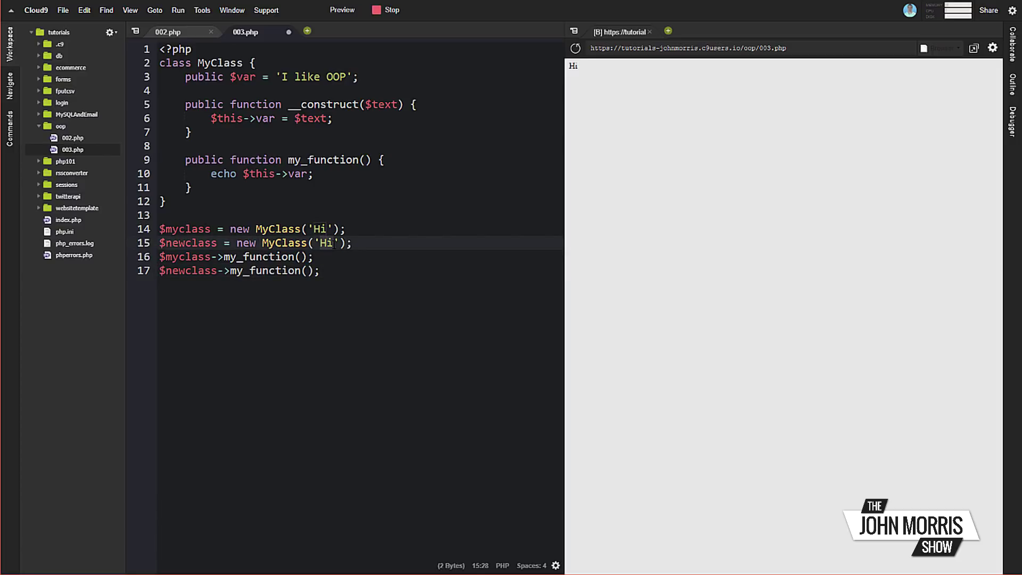
text(hey)
Change the second instance's argument to 'Hey', save, and reload the preview to show HiHey.
key(BackSpace)
text(H)
key(ctrl+s)
click(575, 48)
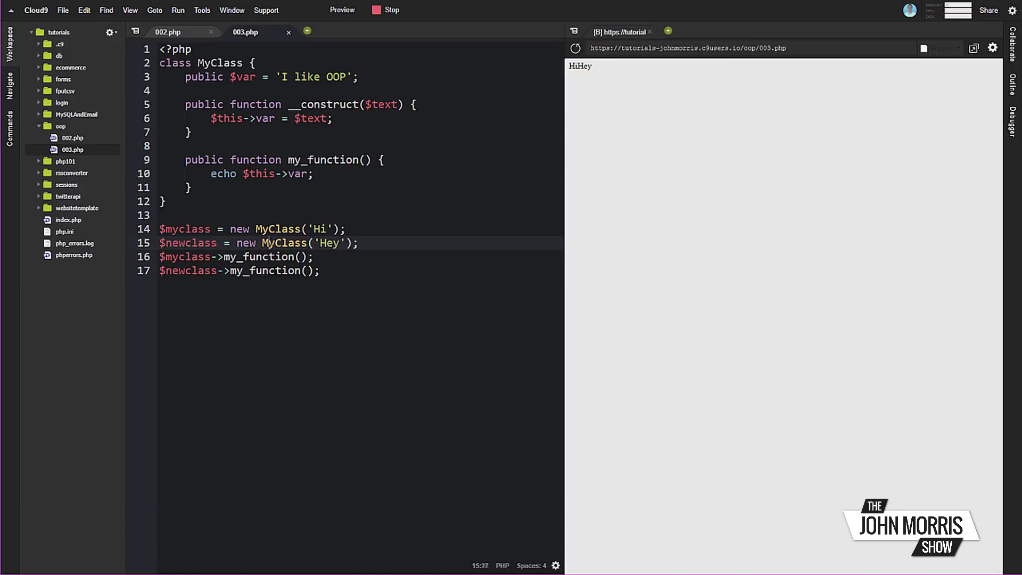
drag(268, 243, 361, 243)
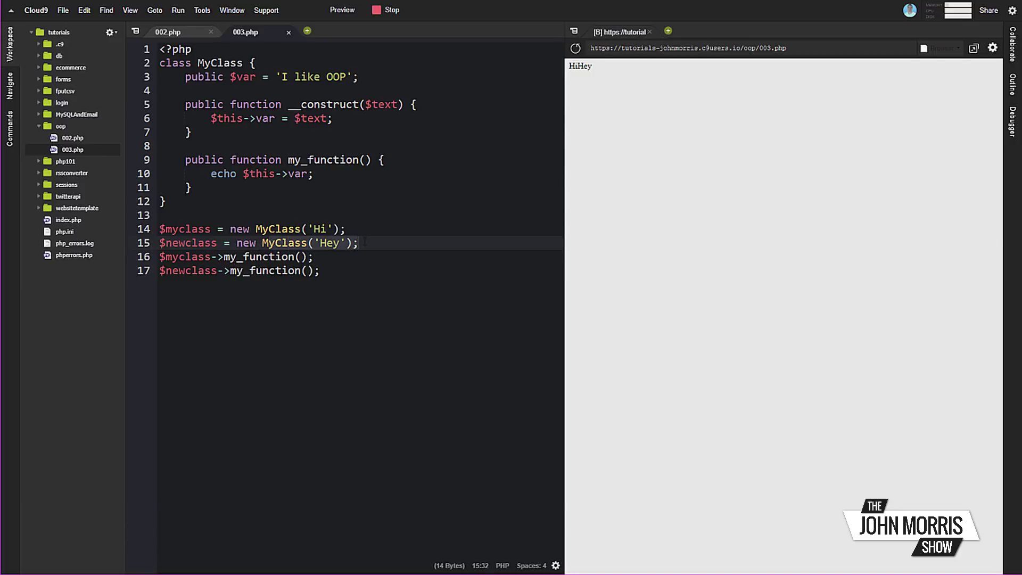
click(365, 242)
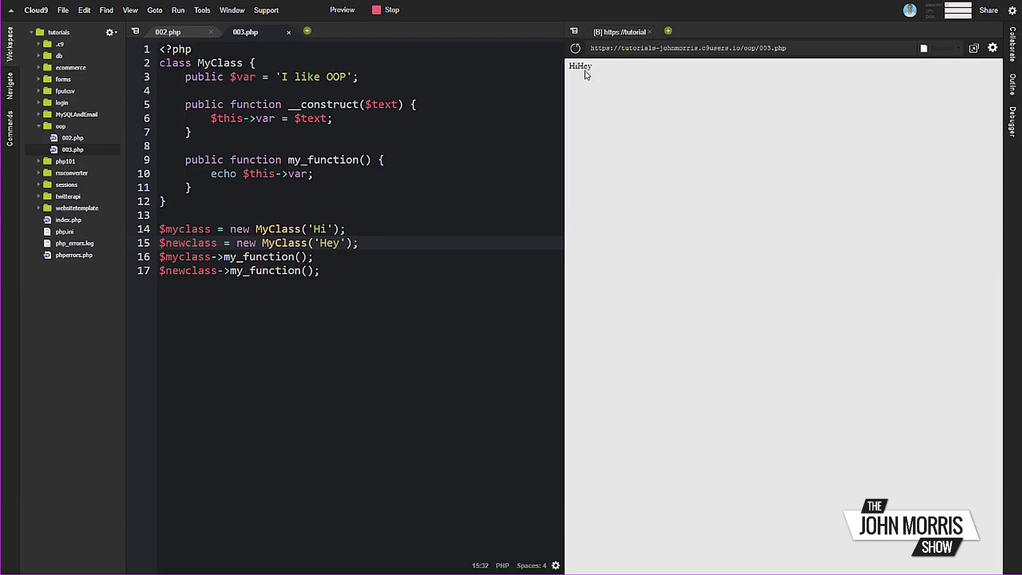
click(337, 272)
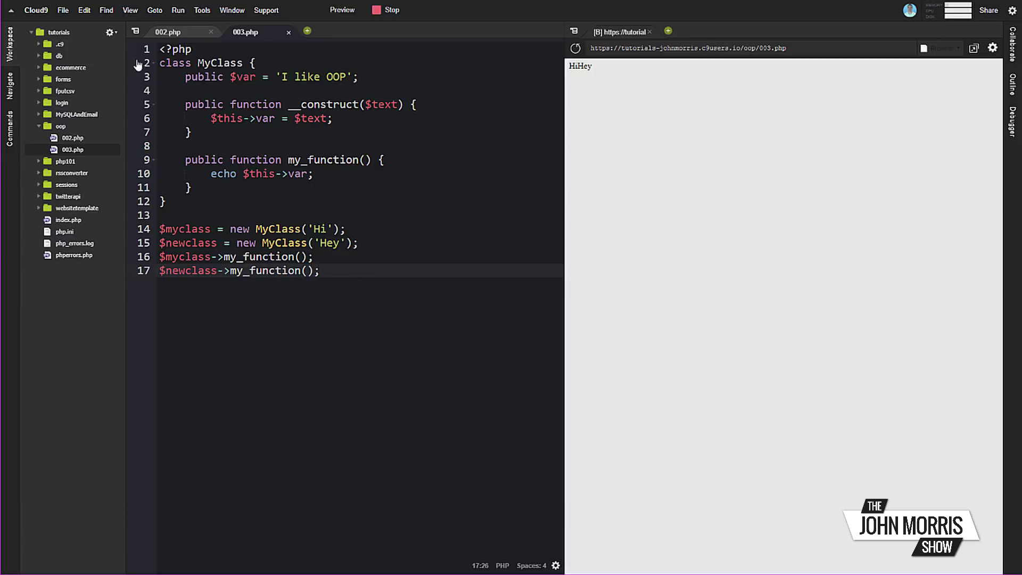
drag(159, 62, 195, 205)
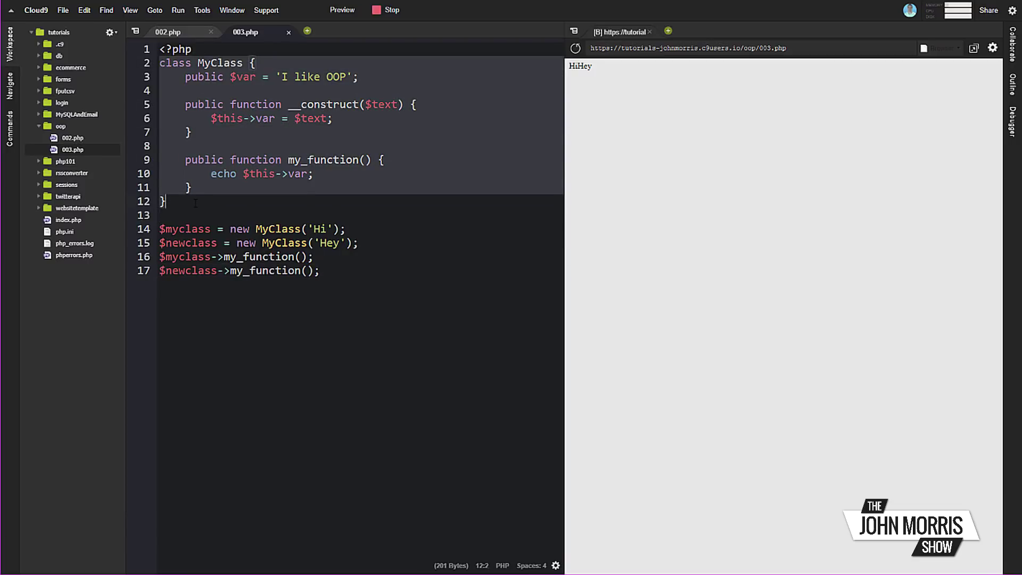